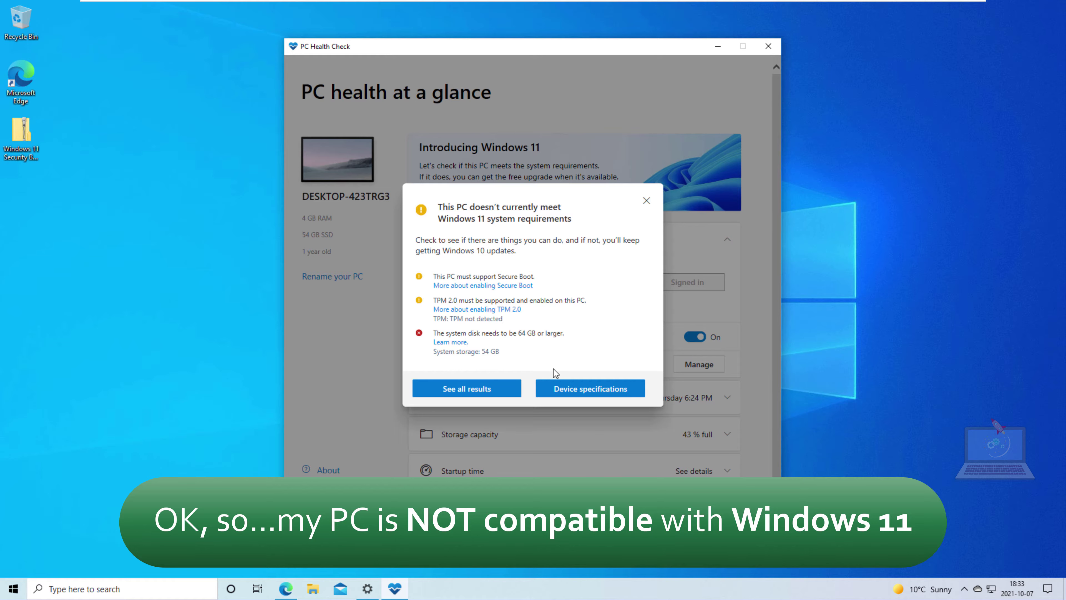
- Review every failed Windows 11 requirement in PC Health Check, then close the results and show the desktop
left_click(499, 388)
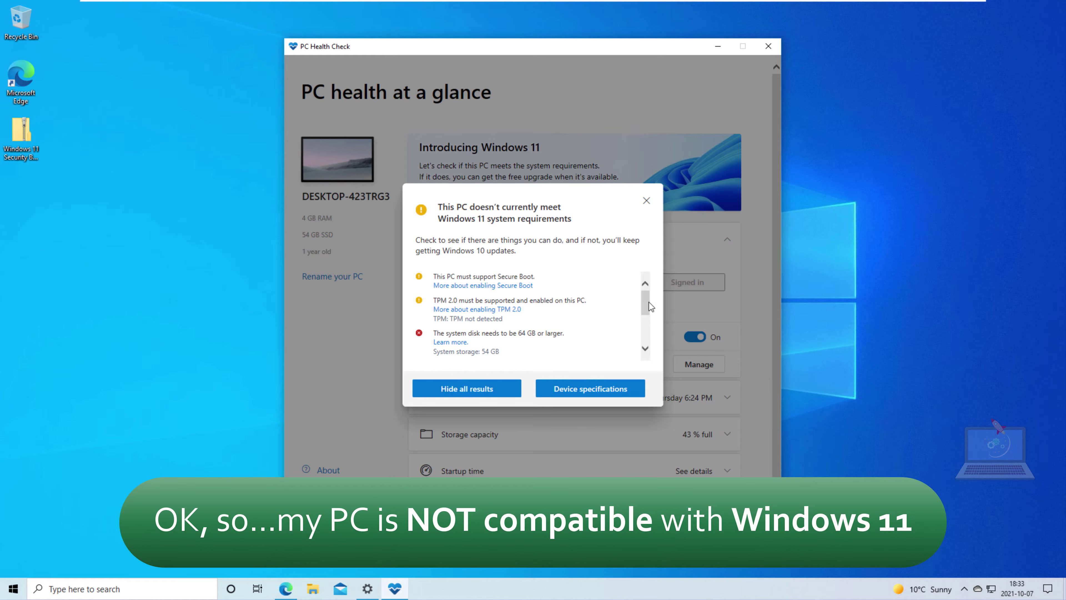
mouse_move(648, 301)
left_mouse_down()
mouse_move(645, 331)
mouse_move(645, 291)
left_mouse_up()
left_click(645, 201)
key("super+d")
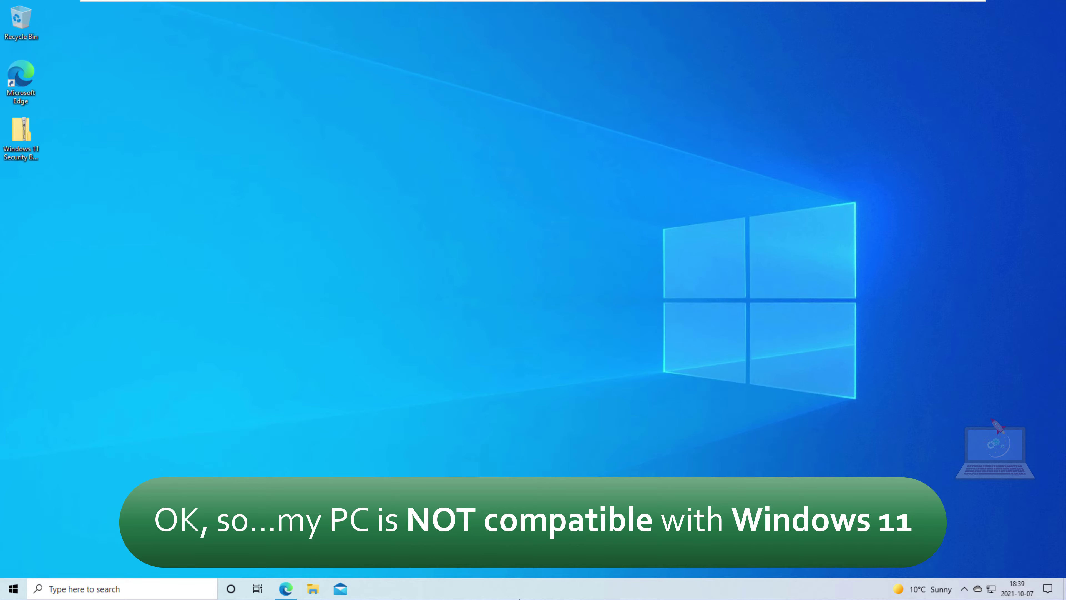
- Return to the 'windows 11 iso' Google results in Edge and open Microsoft's Download Windows 11 page
left_click(290, 590)
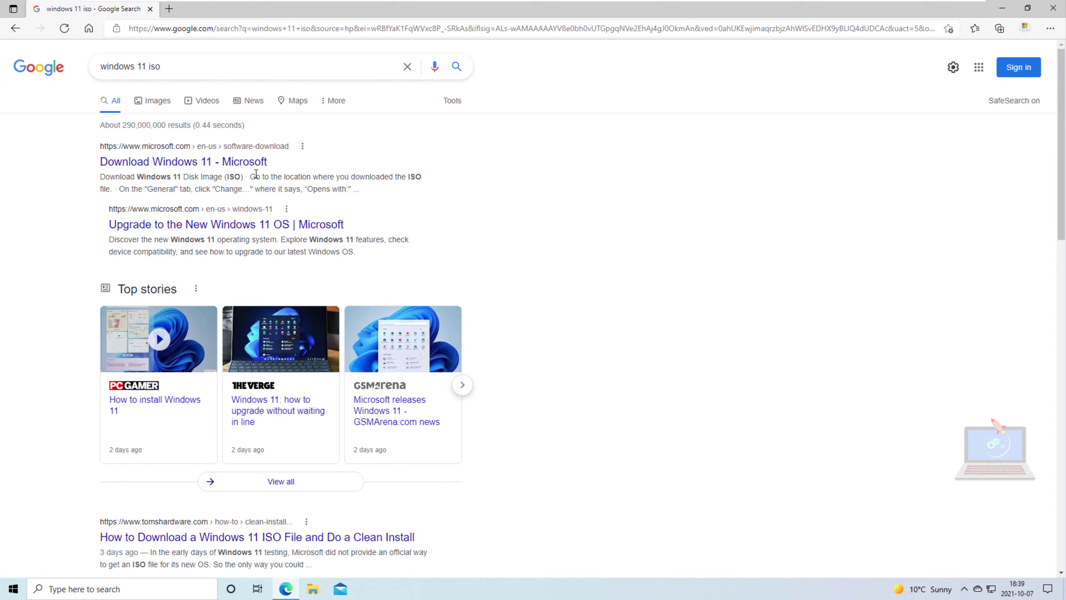
left_click(249, 165)
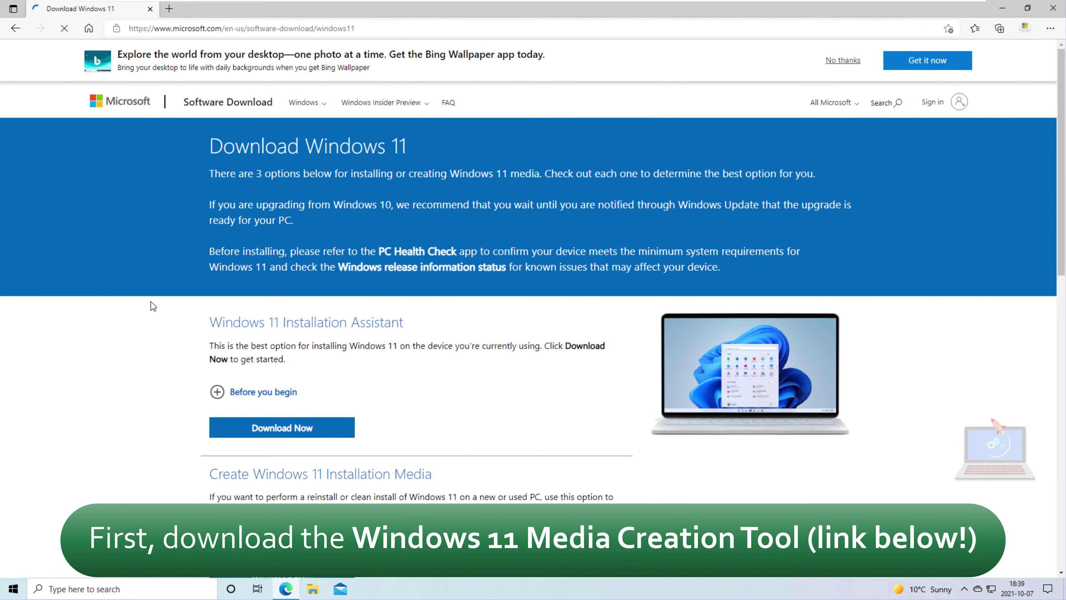
- Select Windows 11 as the disk image (ISO) and request its download
scroll(151, 301, "down", 3)
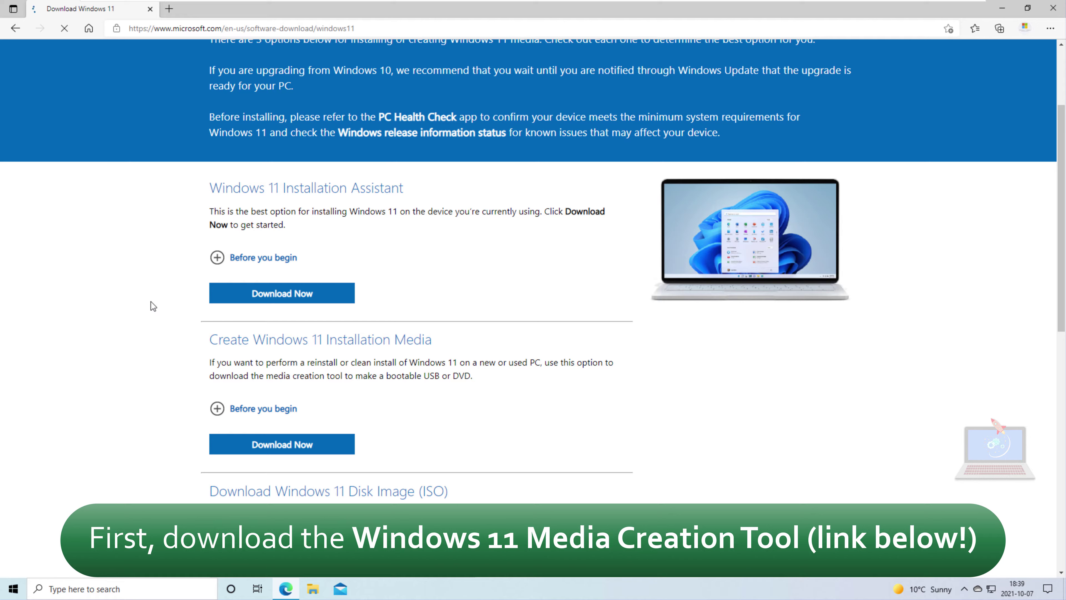
scroll(151, 301, "down", 4)
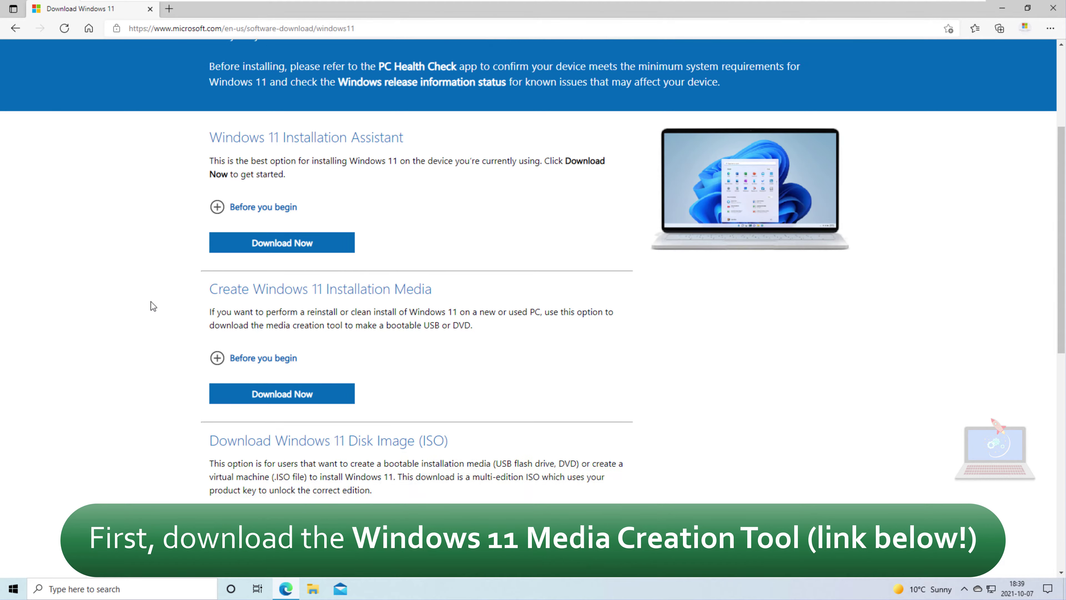
left_click(228, 373)
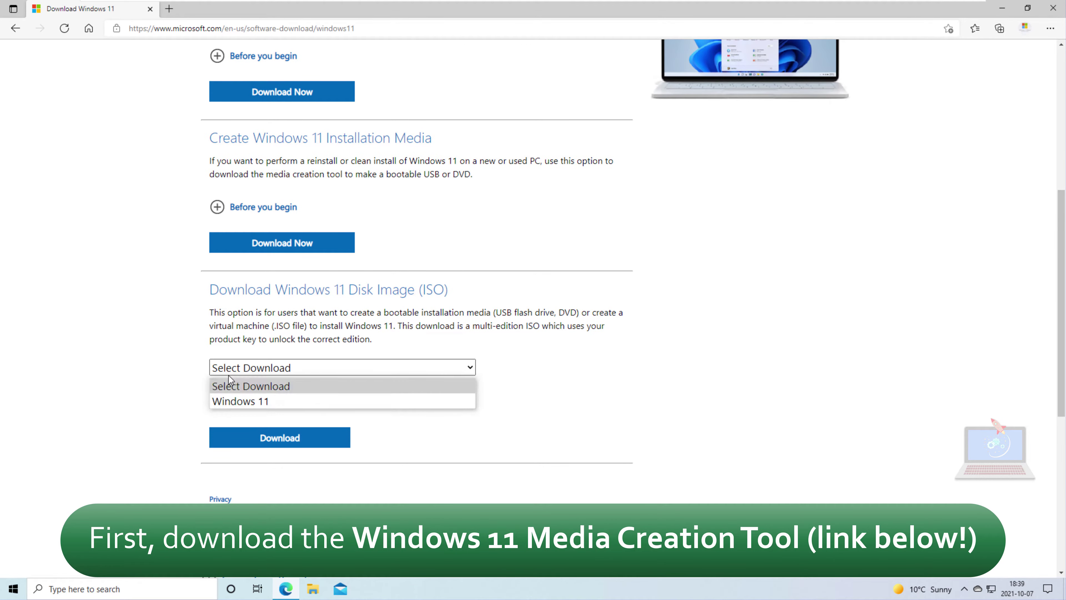
left_click(241, 401)
left_click(256, 438)
- Set the product language to English
scroll(256, 439, "down", 7)
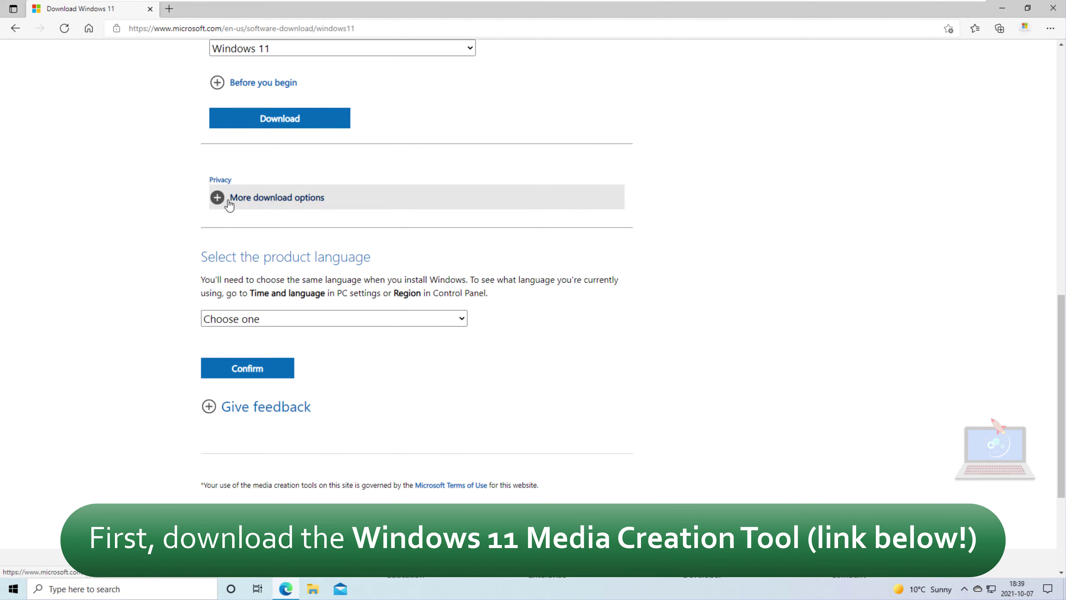
left_click(225, 204)
left_click(216, 355)
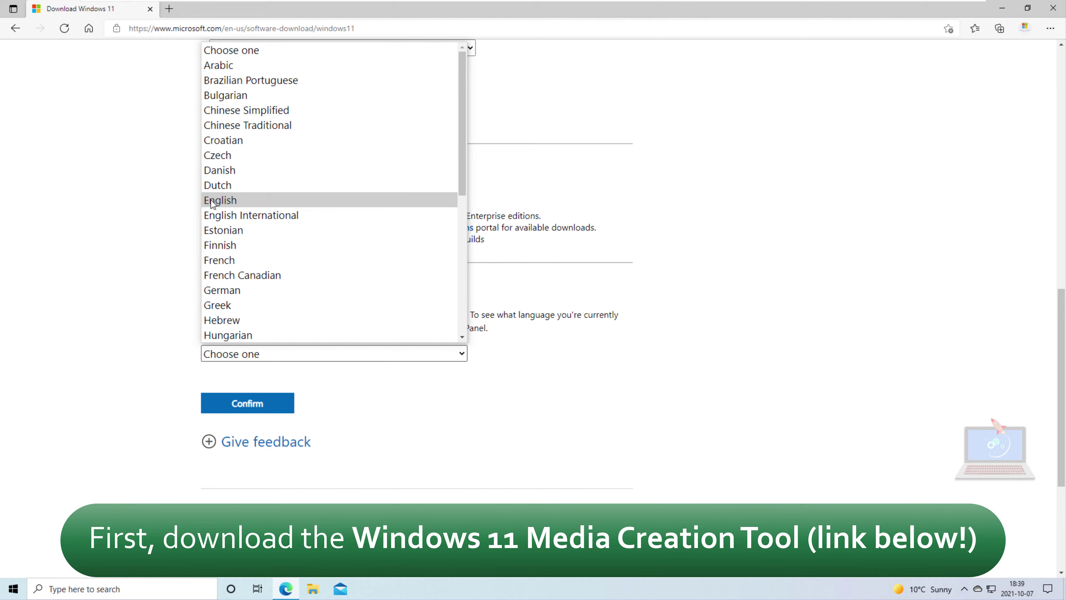
left_click(214, 200)
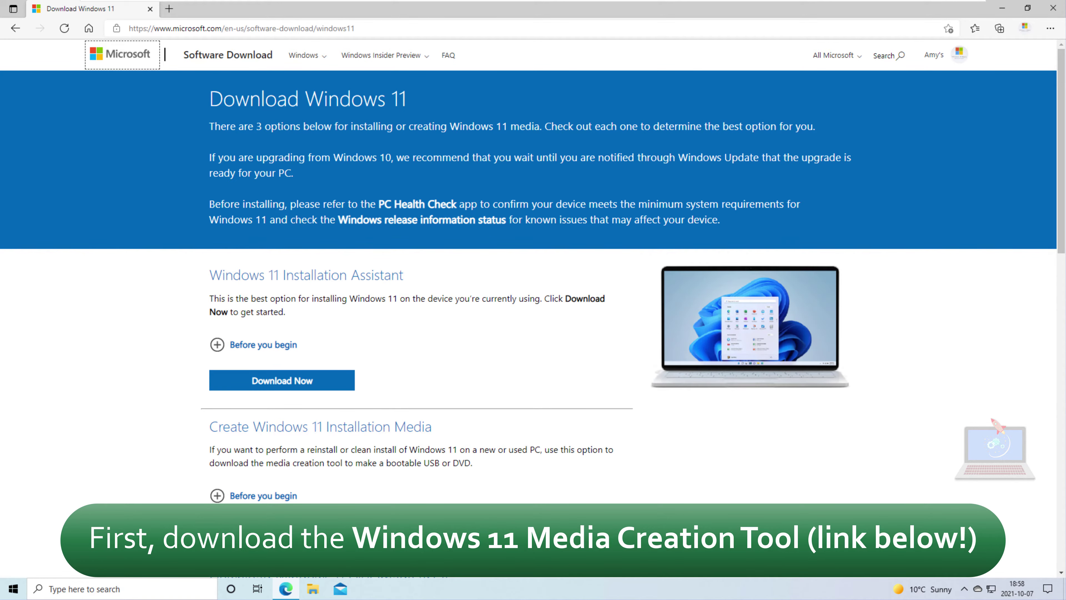
- Download MediaCreationToolW11.exe, run it, and allow it to make changes to the device
left_click(282, 531)
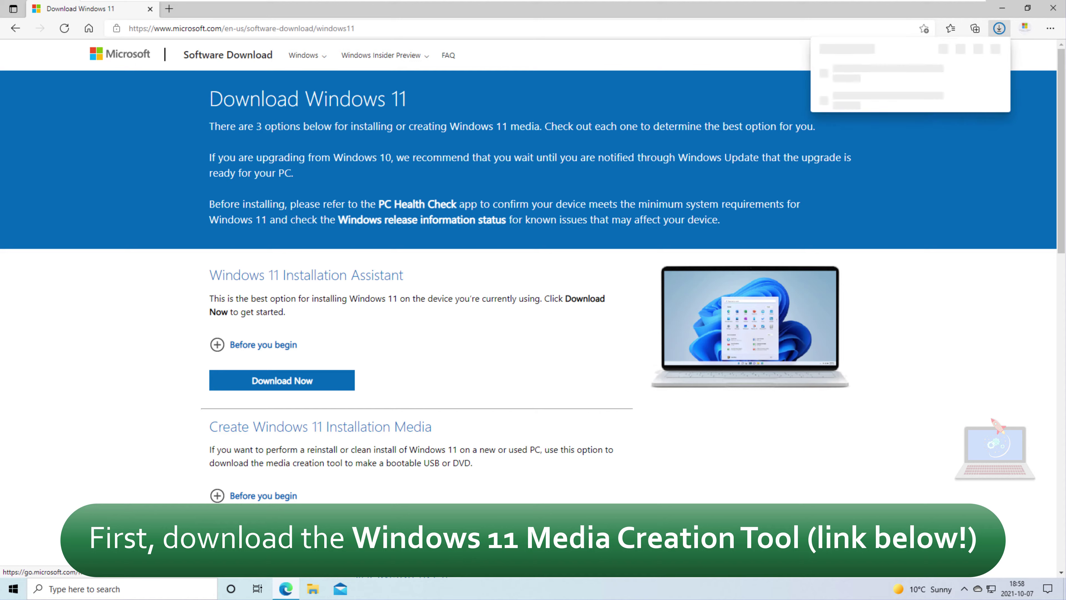
left_click(918, 87)
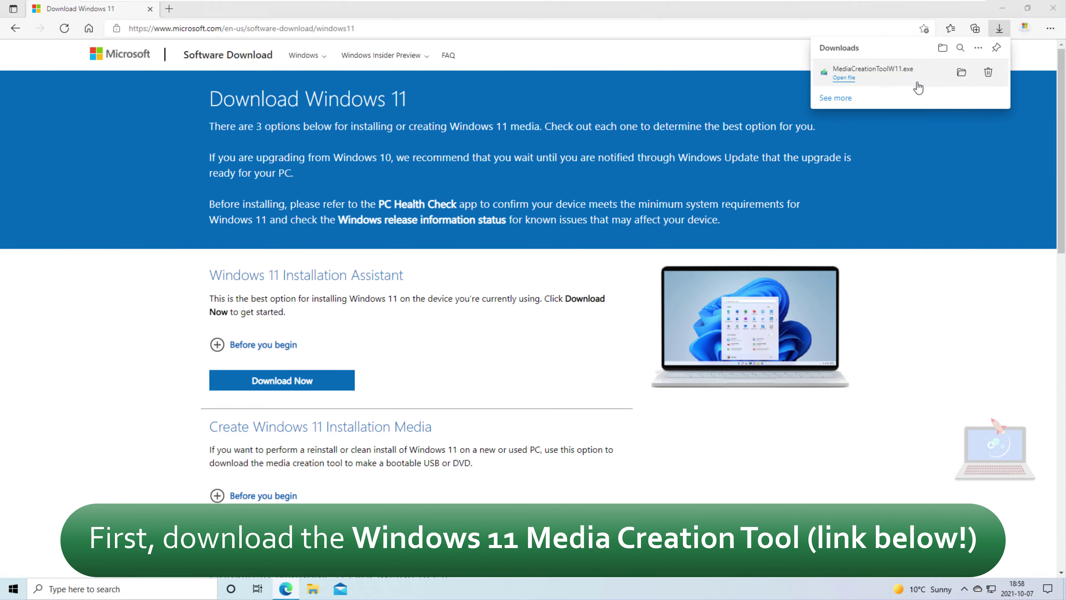
left_click(1002, 8)
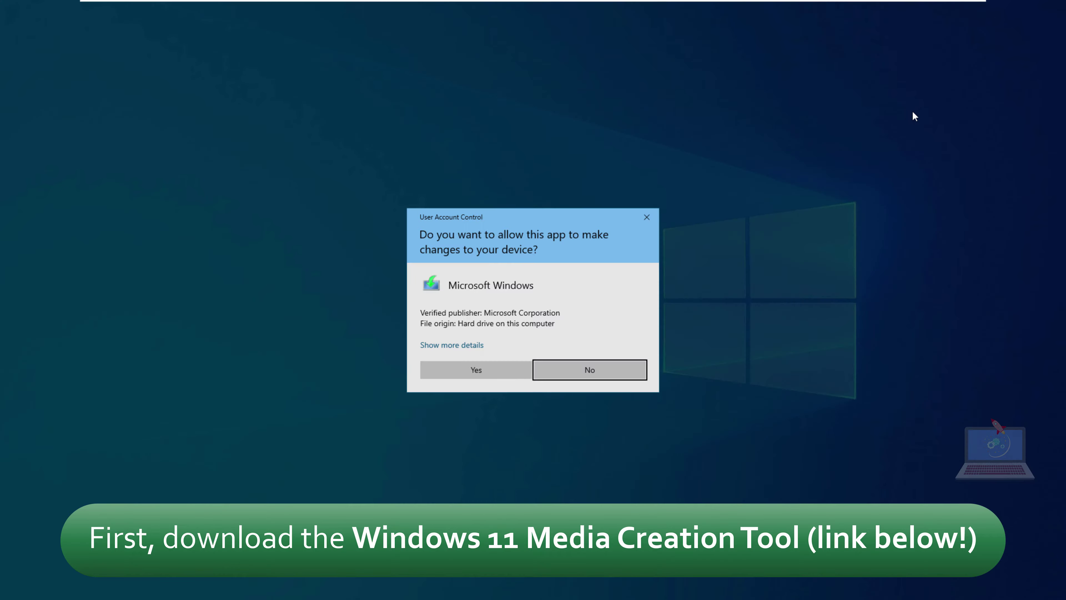
key("Left")
key("Return")
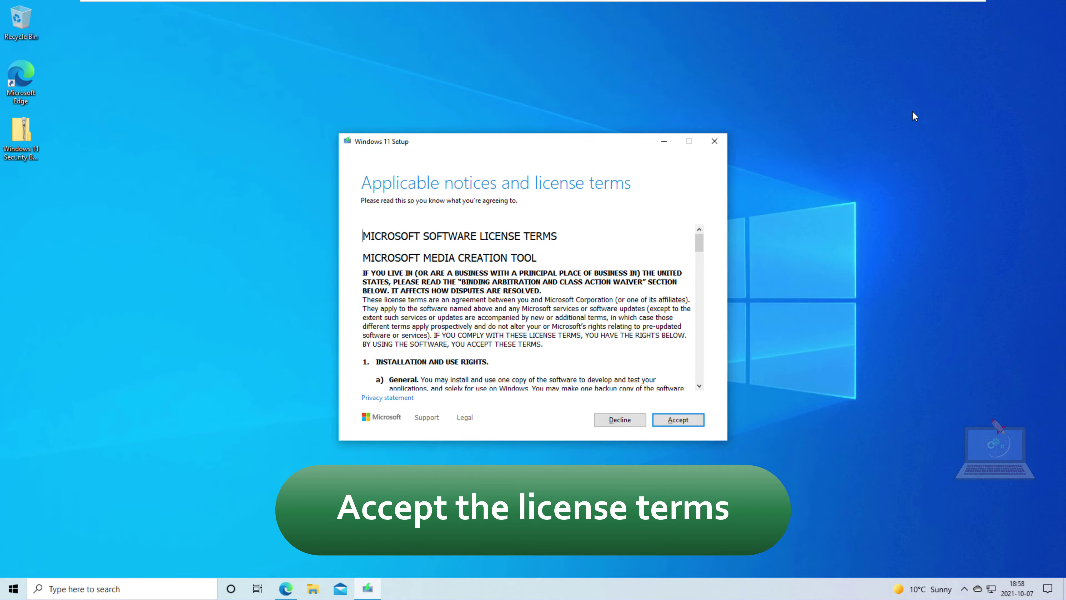
- Accept the Media Creation Tool's license terms
left_click(672, 424)
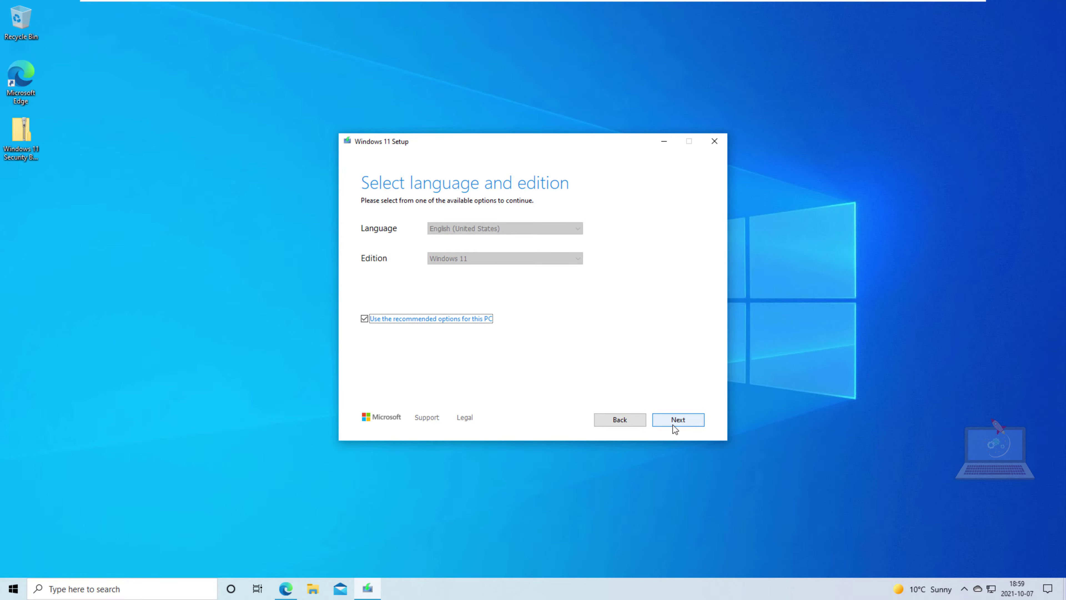
- Keep English (United States) Windows 11, choose USB flash drive, and target drive E: (Windows 11 Bootable Media)
left_click(673, 422)
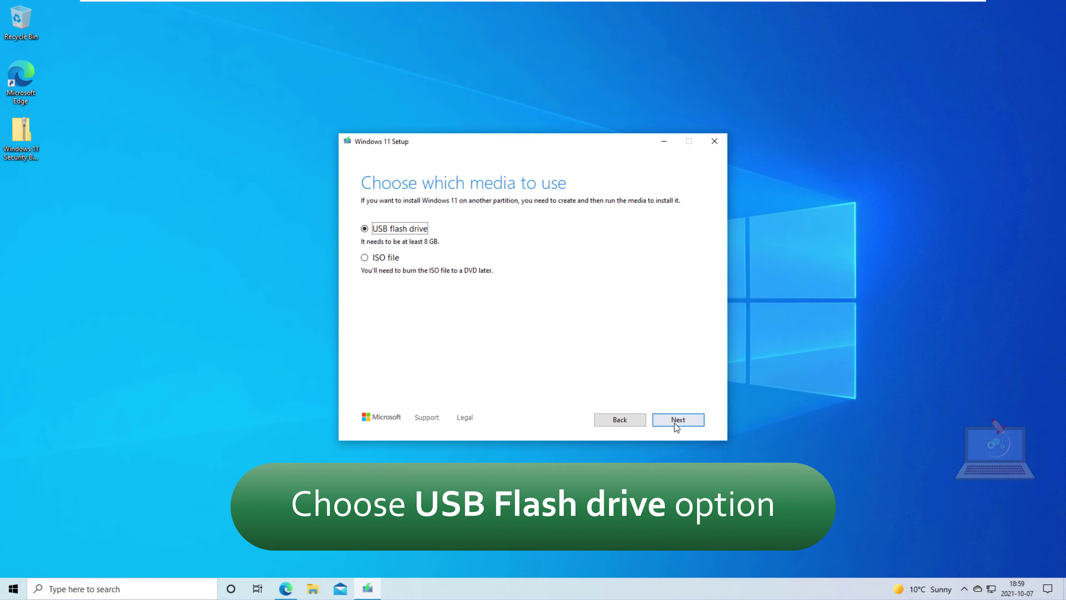
left_click(674, 423)
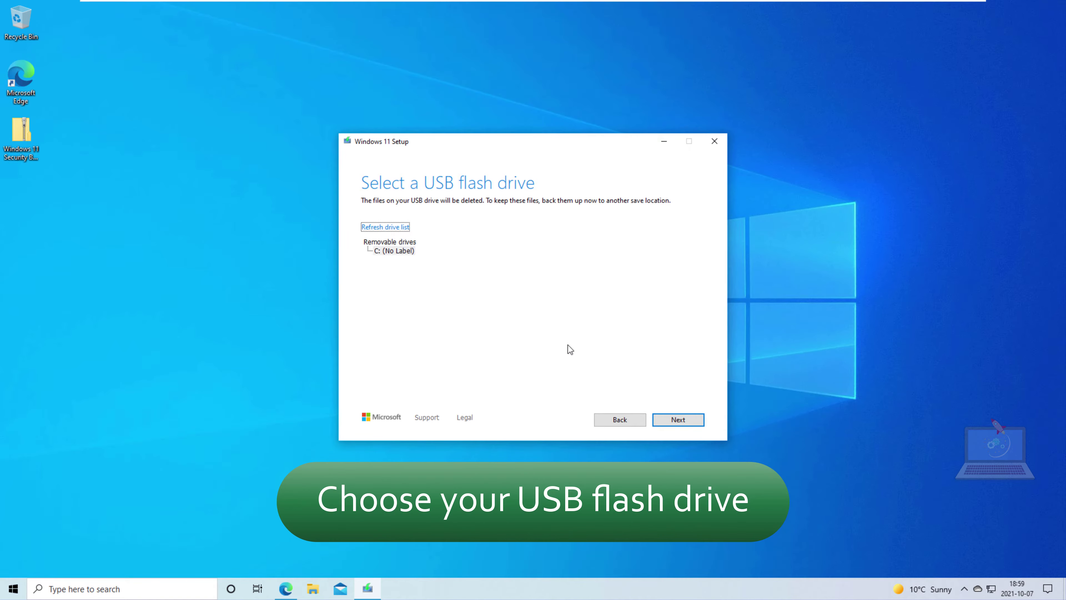
left_click(422, 261)
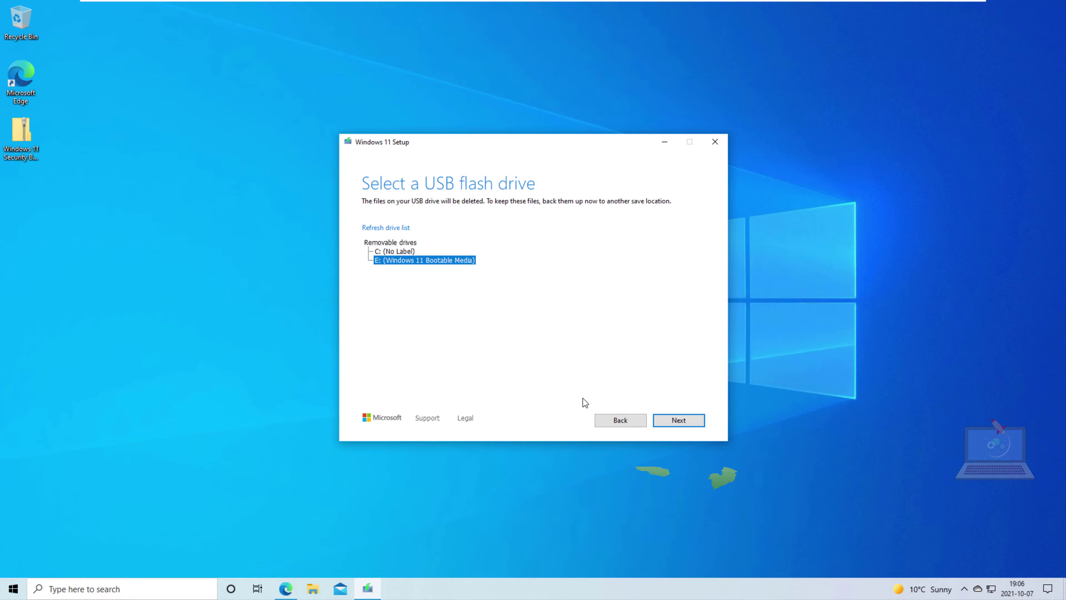
left_click(678, 426)
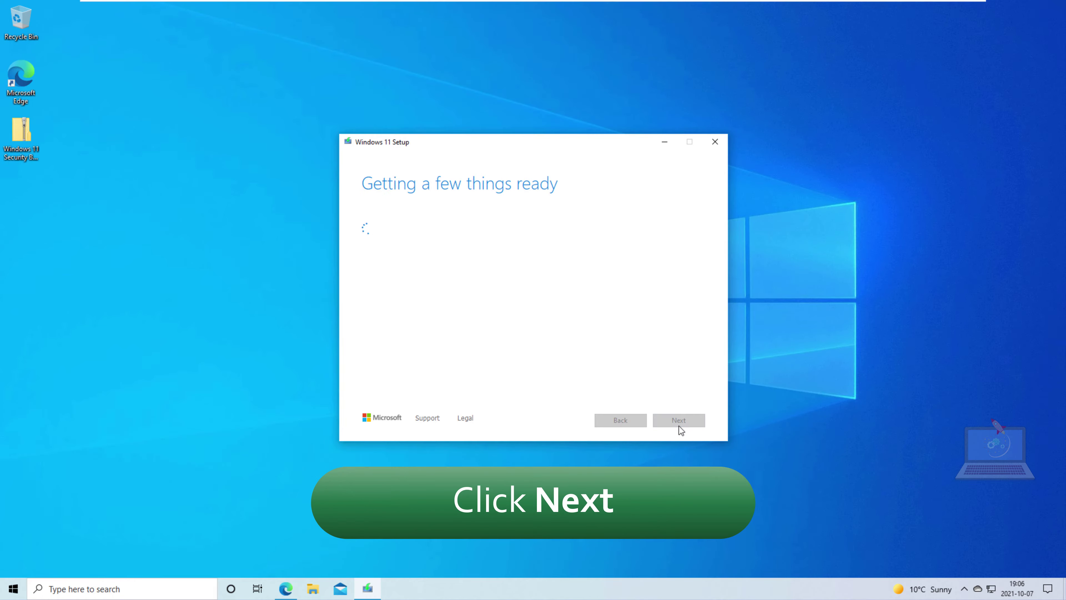
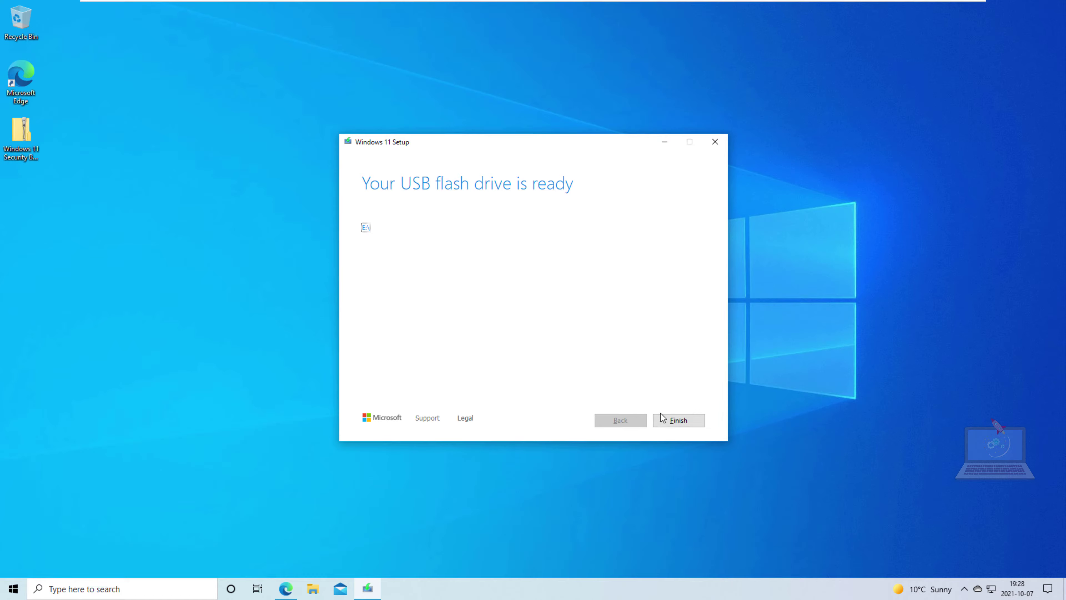
- Finish creating the USB flash drive and close the Media Creation Tool
left_click(663, 422)
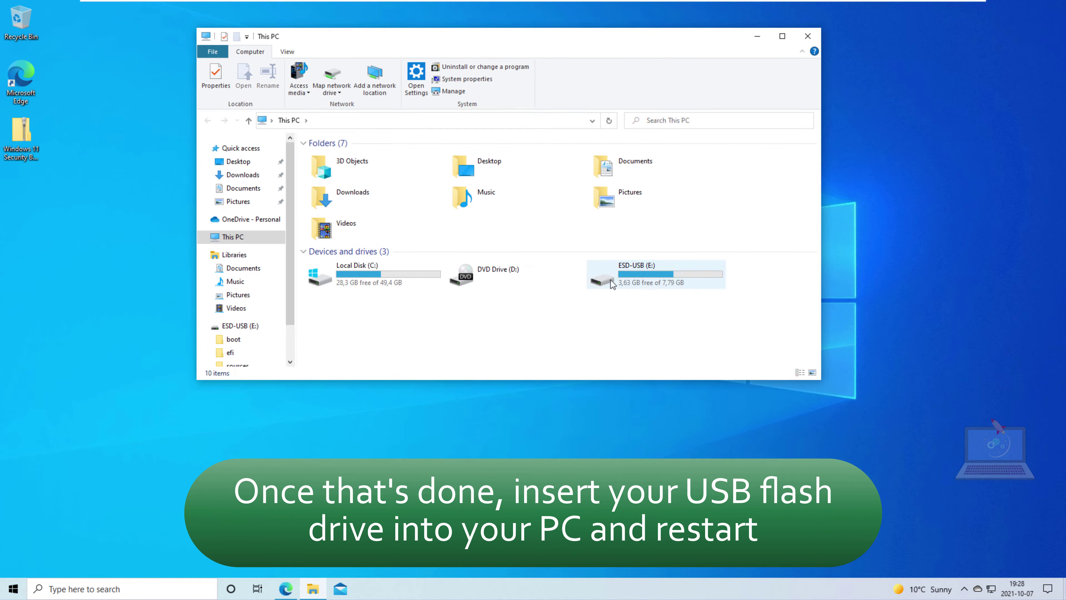
- View the installer files on ESD-USB (E:), clear the window to the desktop, and open Start
double_click(610, 280)
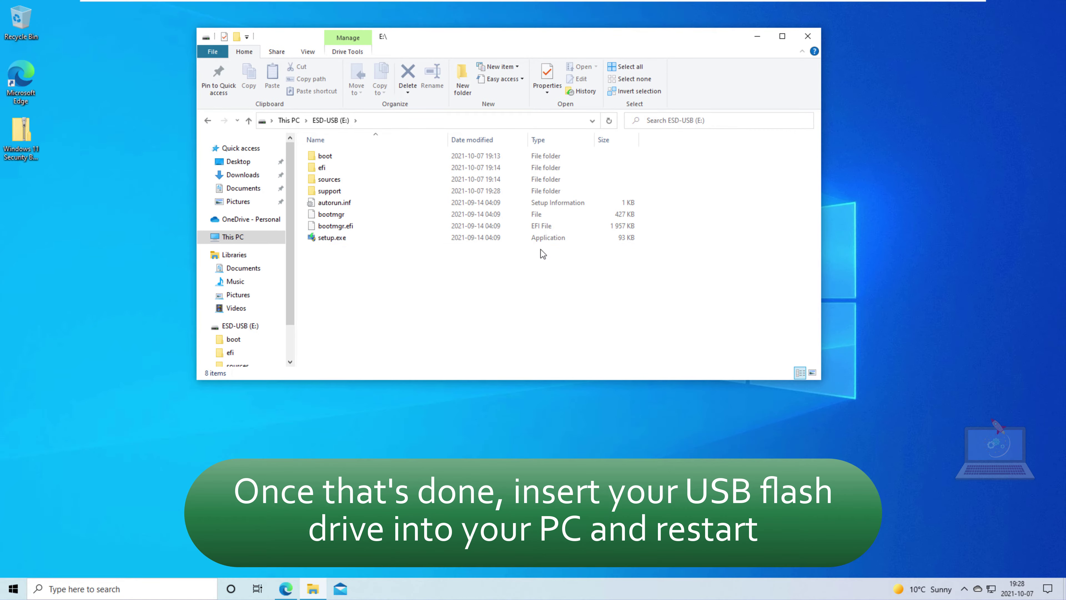
key("super+d")
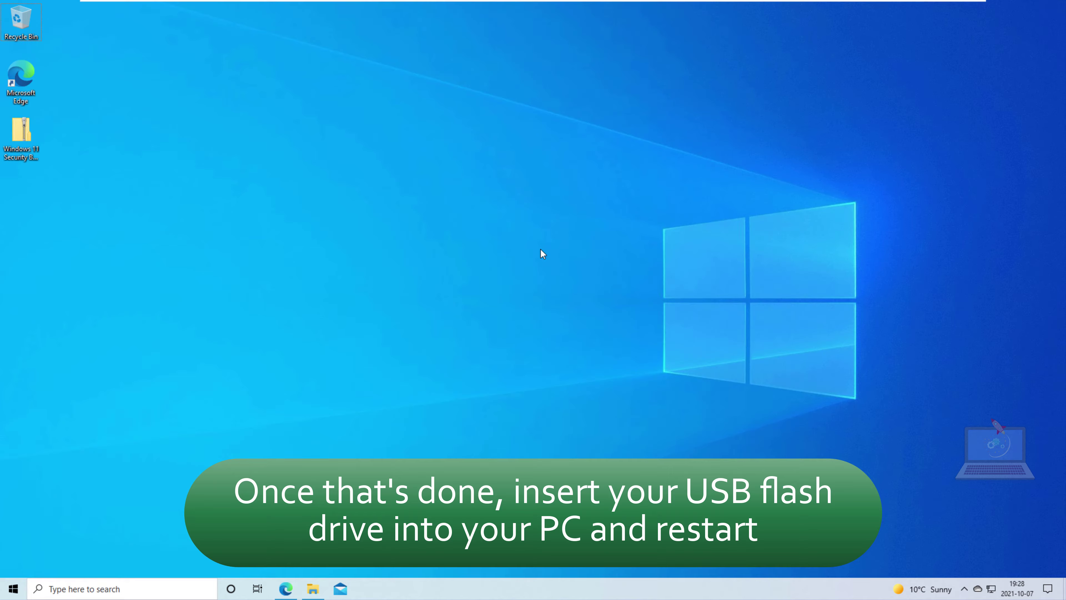
key("super")
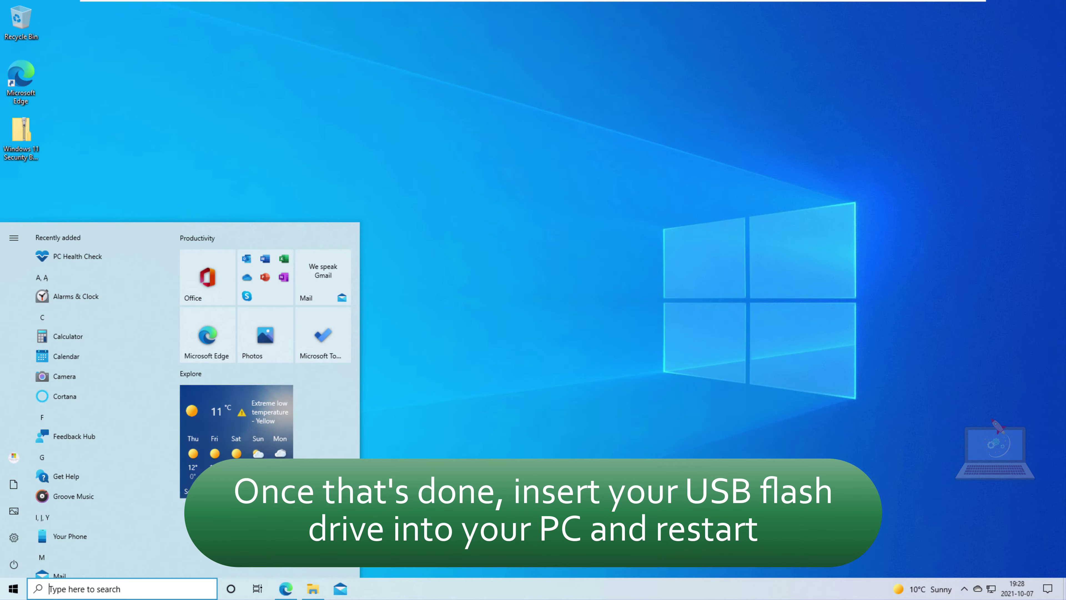
- Restart the PC from the Start menu's Power options
left_click(20, 567)
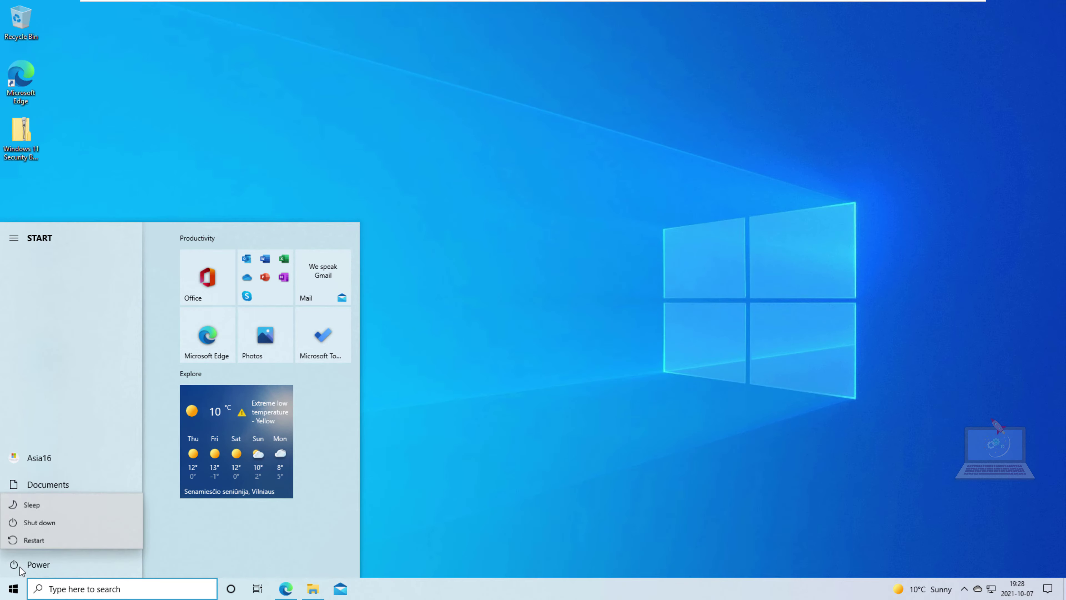
left_click(25, 540)
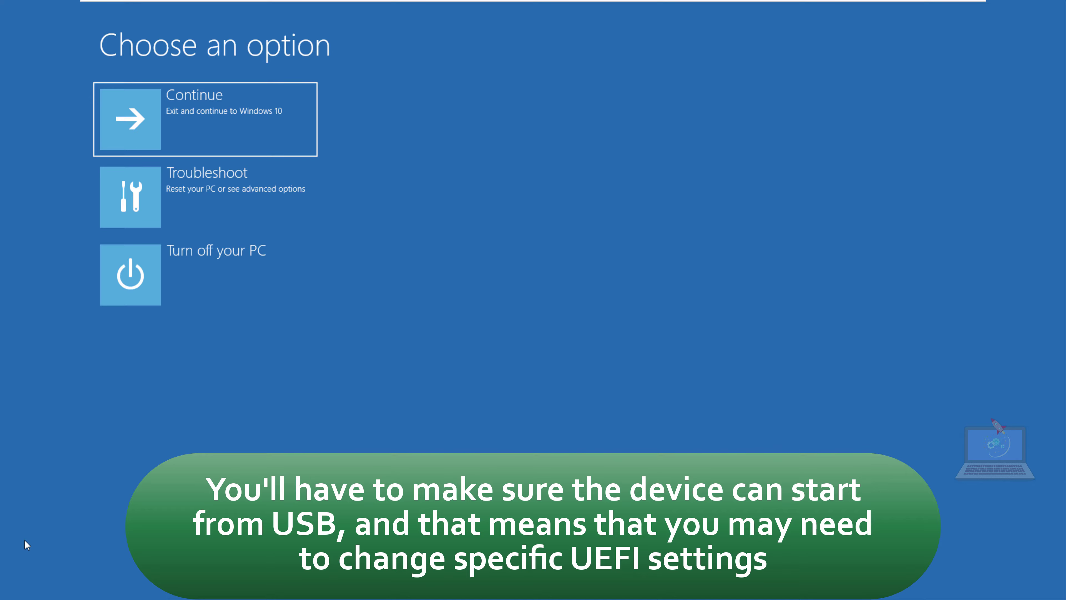
- Go through Troubleshoot > Advanced options > Startup Settings to boot into Windows Setup from USB
key("Down")
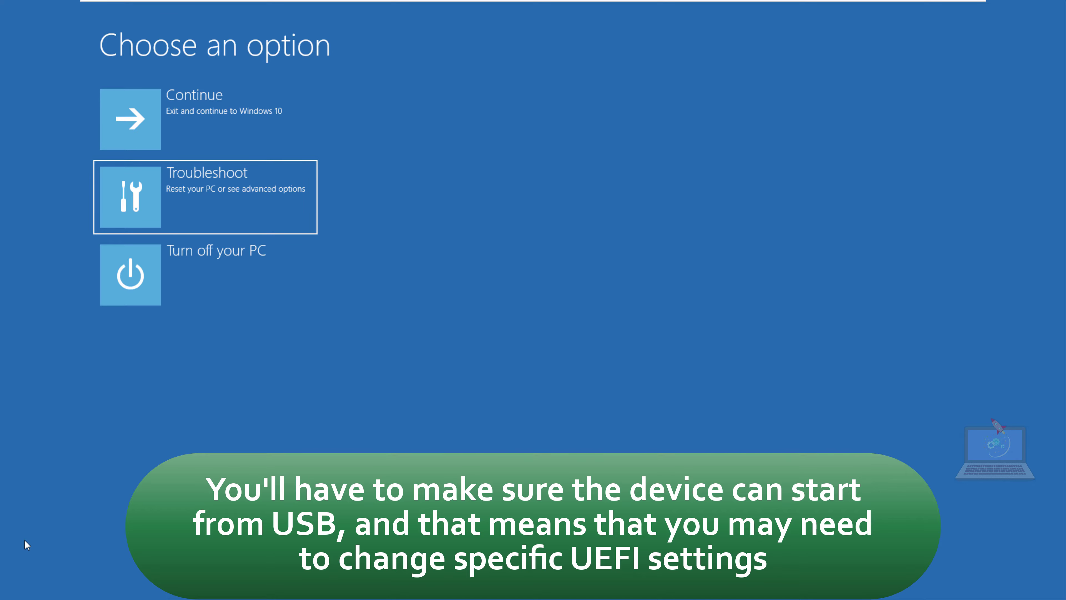
key("Return")
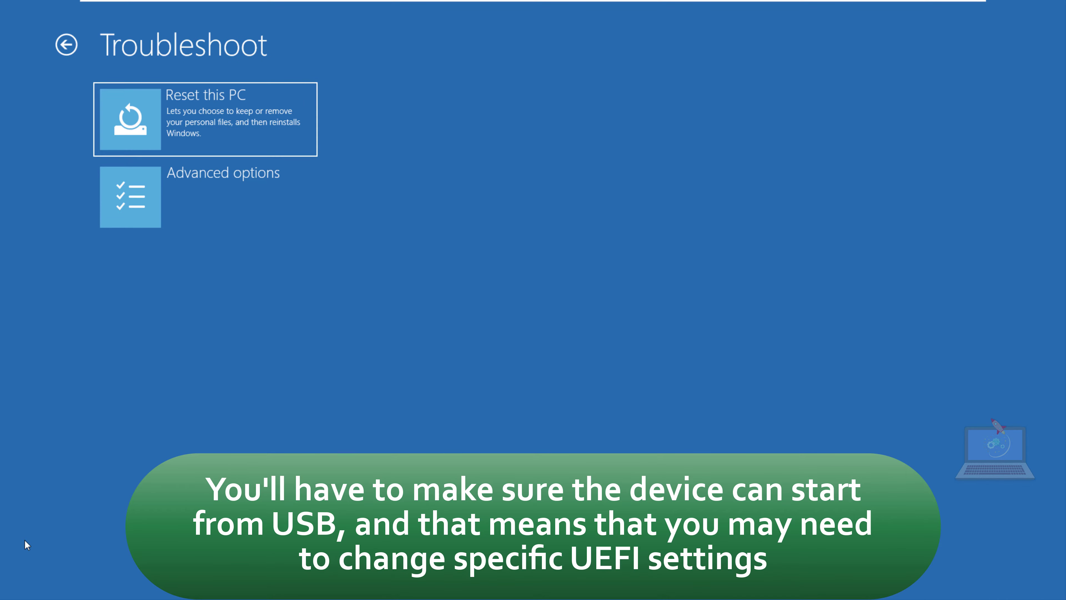
left_click(145, 191)
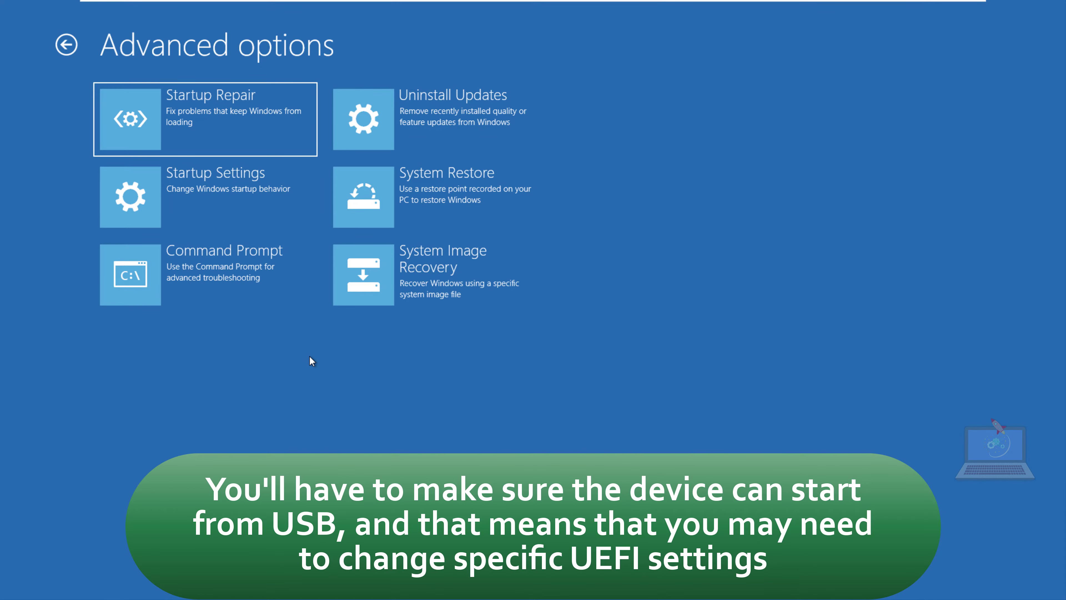
left_click(273, 215)
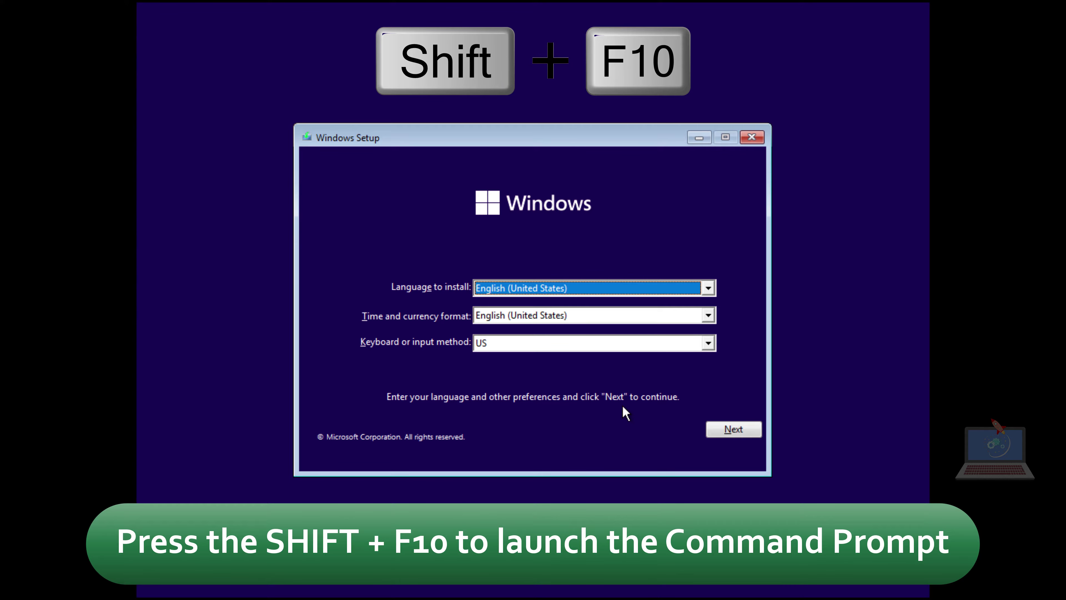
- Open a Command Prompt over Setup with Shift+F10 and run regedit
key("shift+F10")
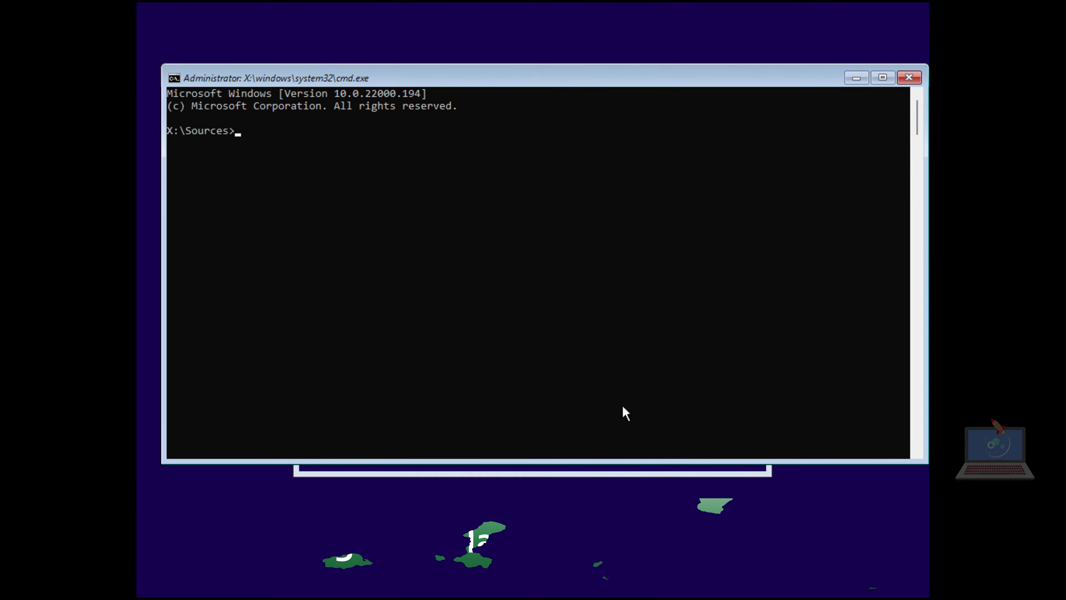
left_click(608, 394)
type("rege")
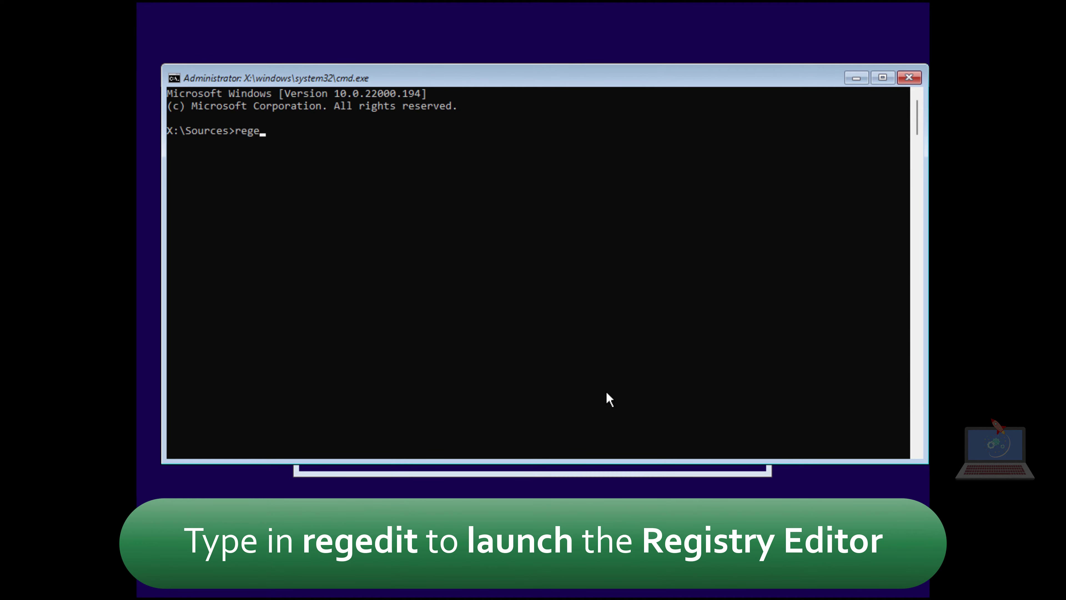
type("dit")
key("Return")
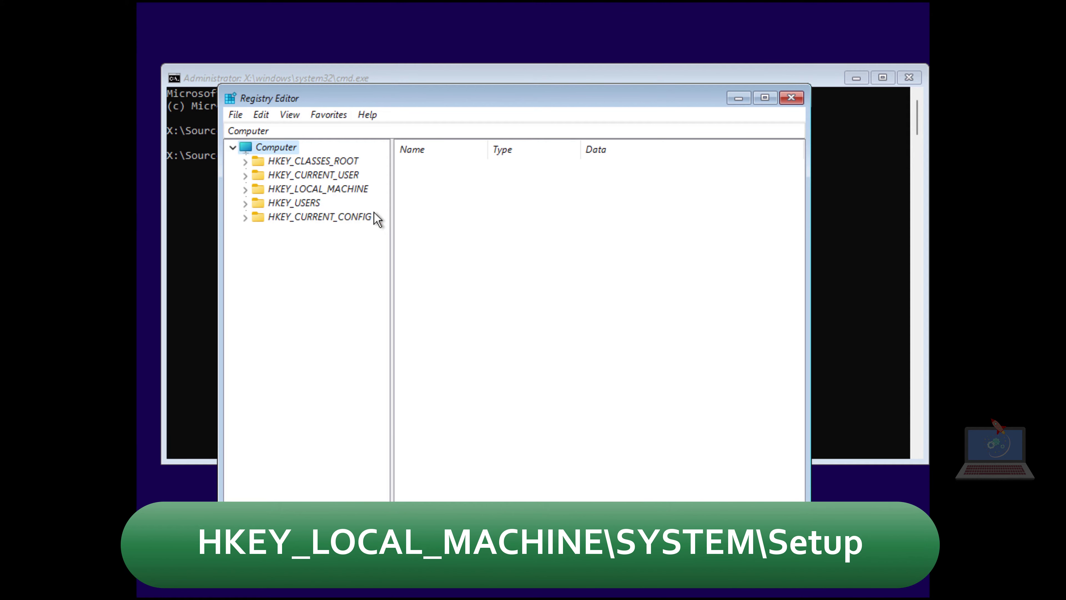
- Expand HKEY_LOCAL_MACHINE > SYSTEM > Setup in the registry tree
left_click(324, 179)
left_click(325, 190)
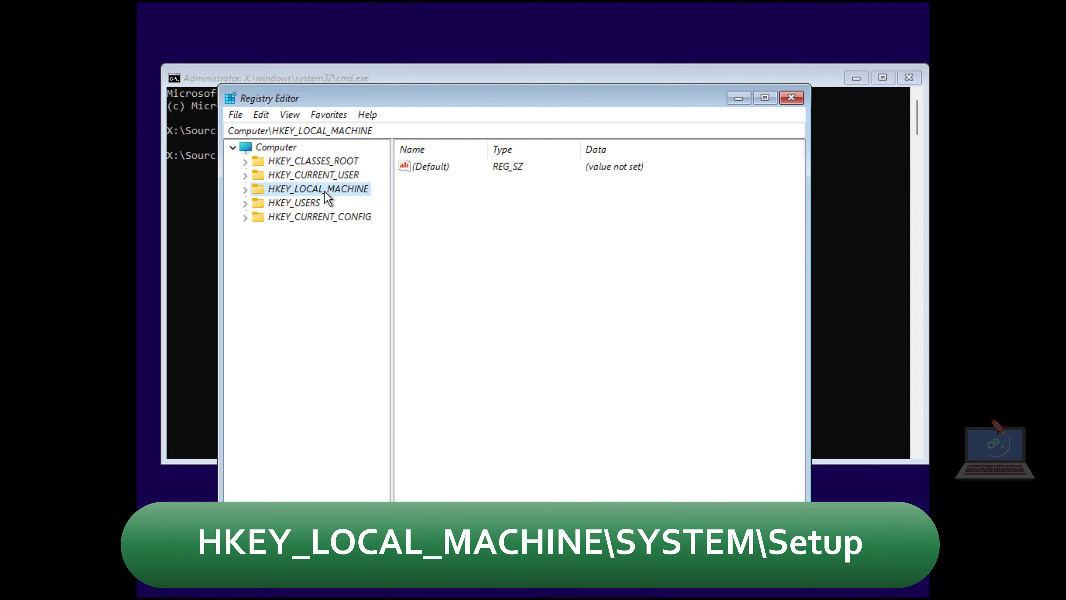
left_click(245, 189)
left_click(269, 273)
left_click(258, 274)
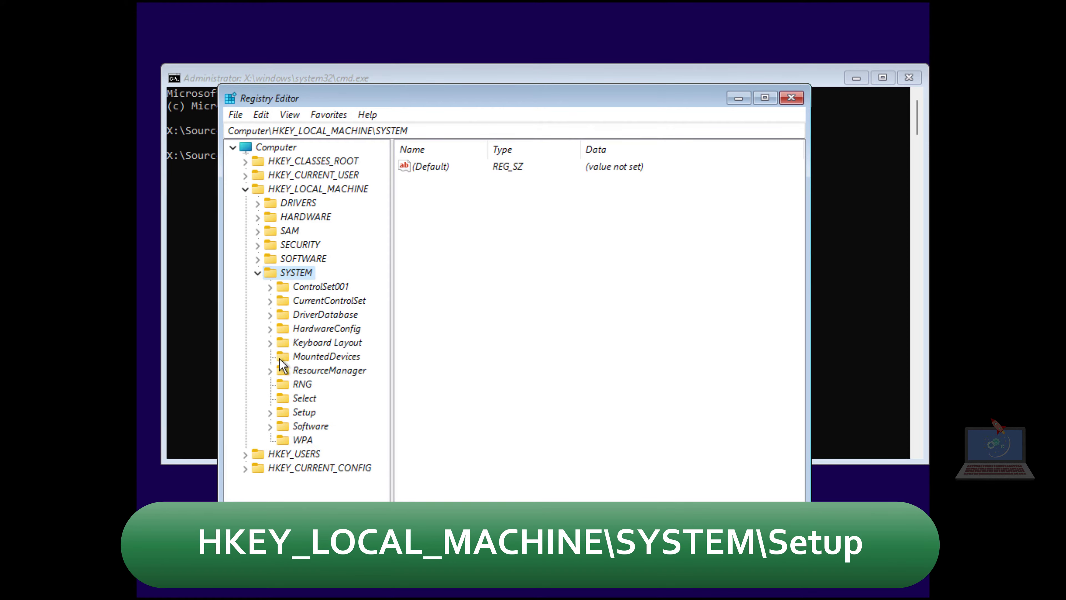
left_click(293, 411)
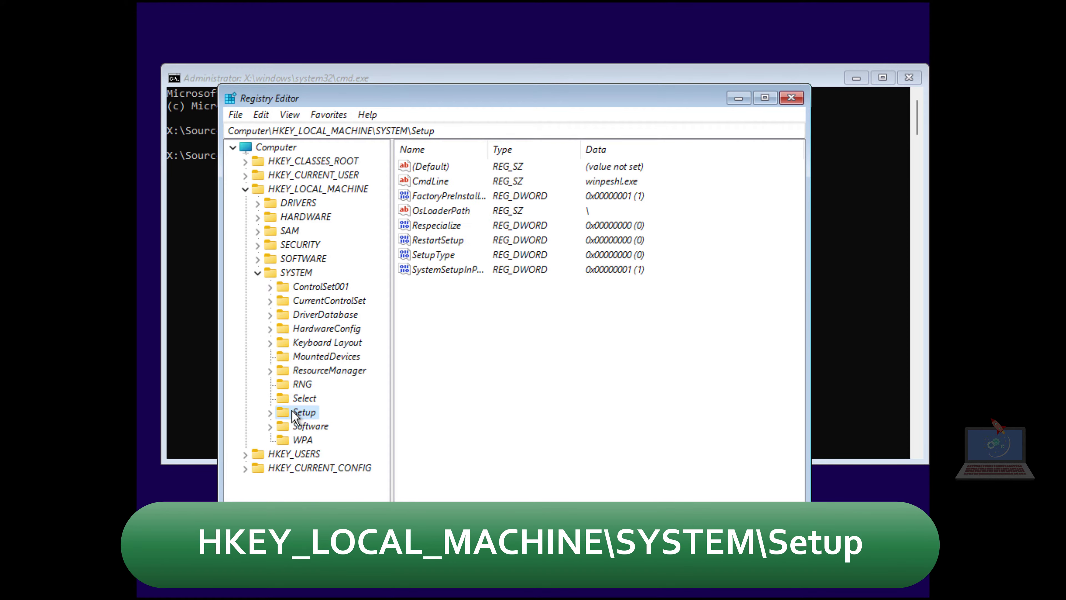
left_click(271, 412)
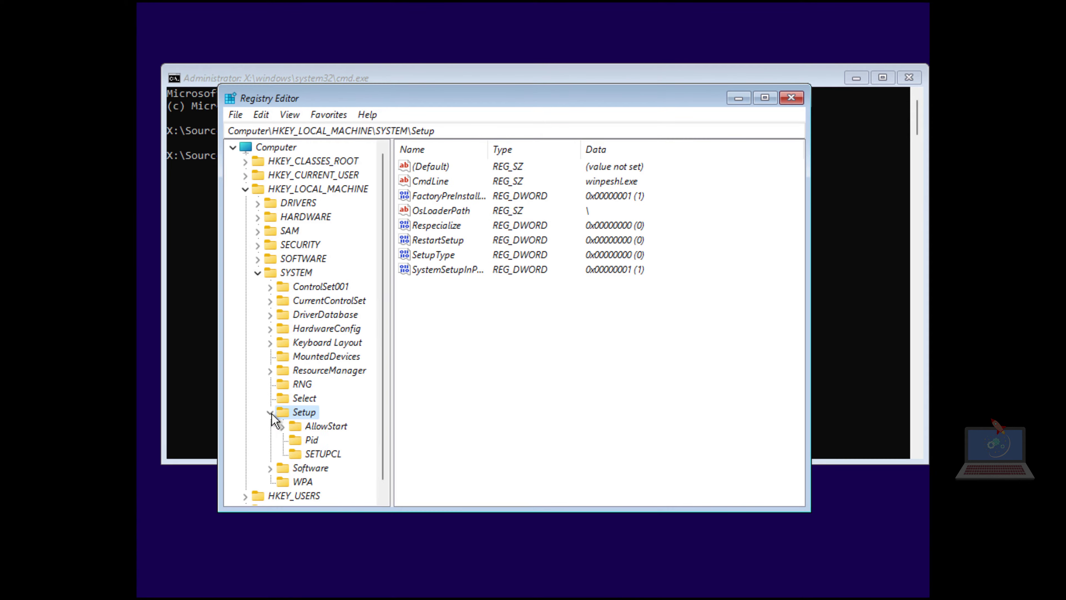
- Create a new key named LabConfig under Setup
right_click(293, 414)
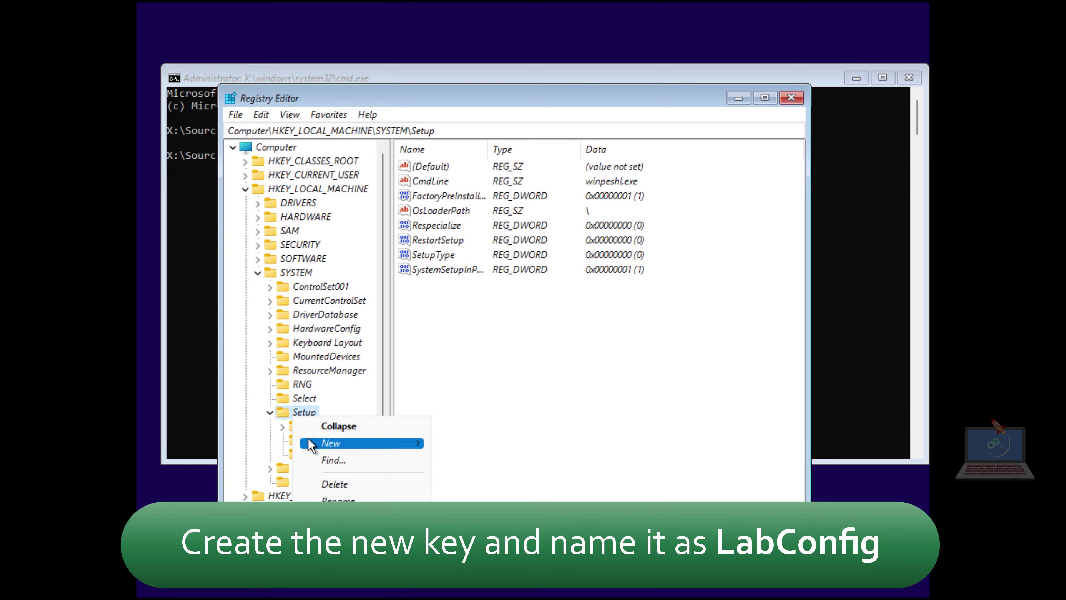
mouse_move(311, 448)
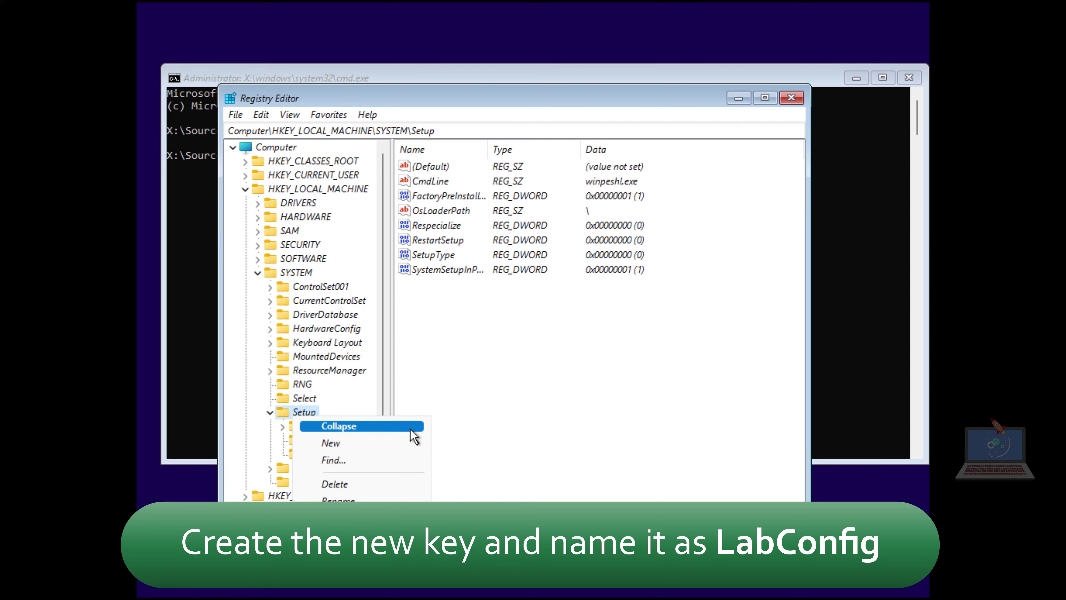
mouse_move(420, 440)
left_click(456, 448)
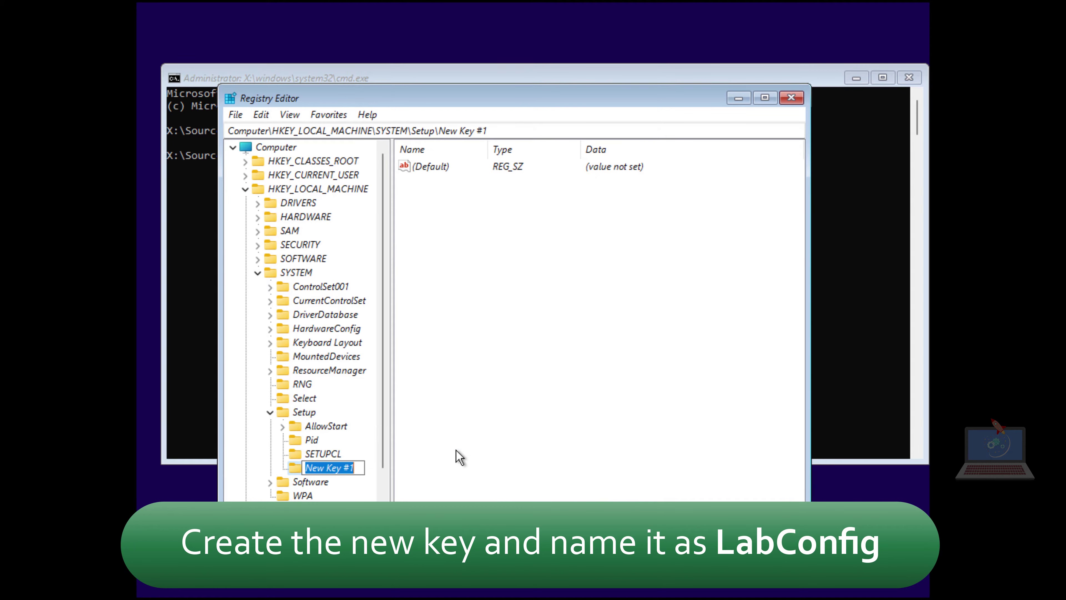
key("BackSpace")
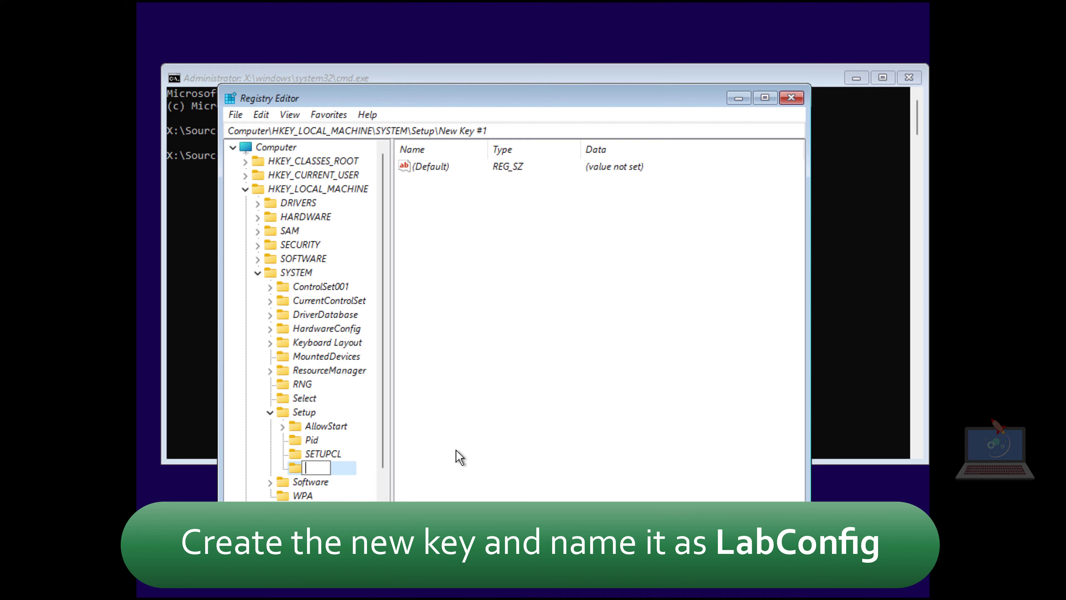
type("LabConfig")
key("Return")
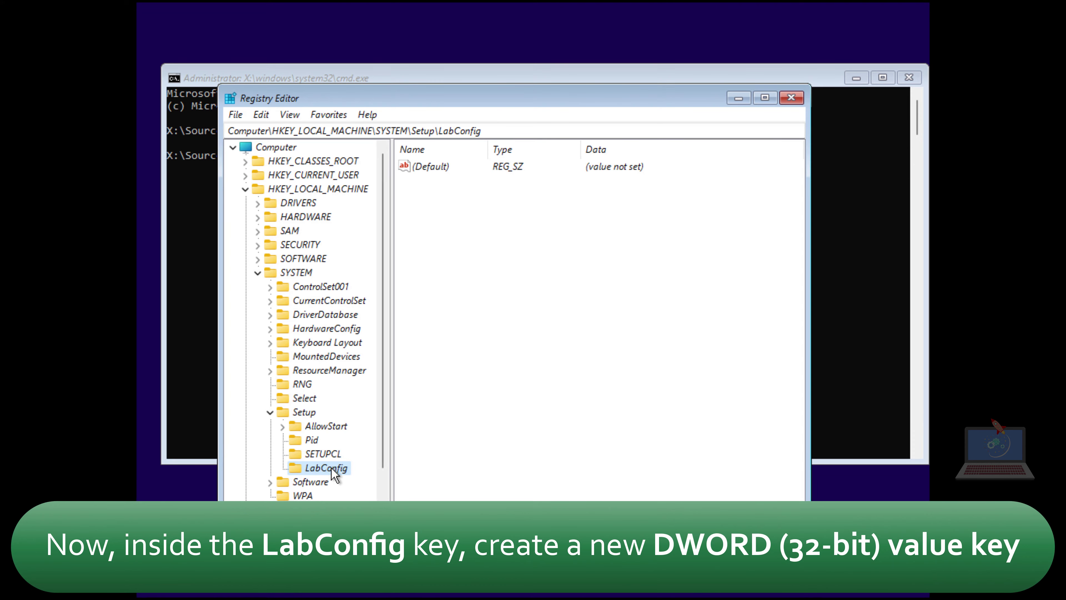
- Add a DWORD (32-bit) value BypassTPMCheck in LabConfig set to 1
right_click(468, 321)
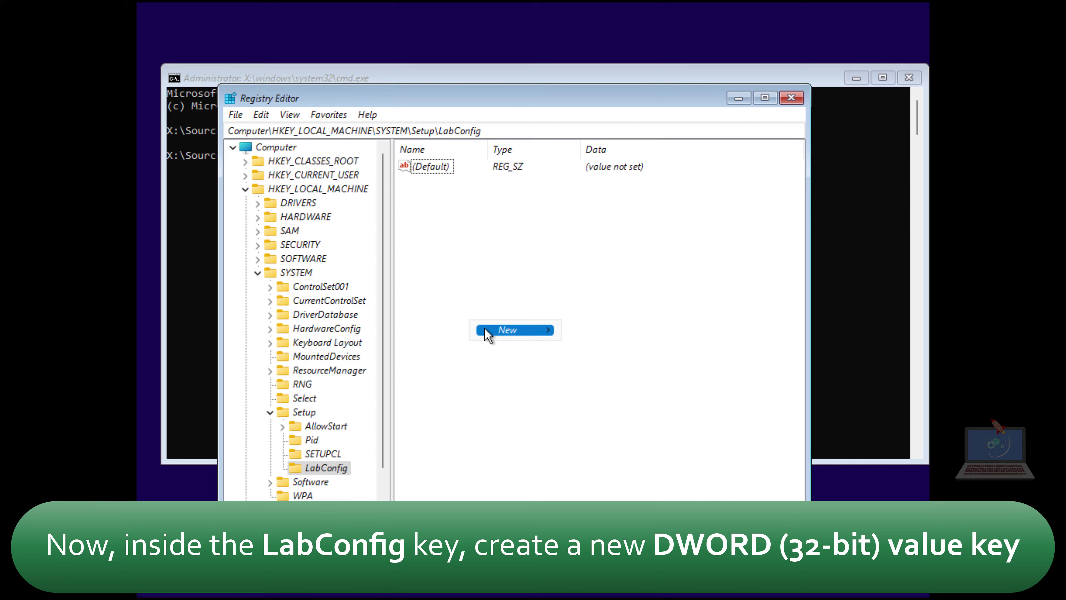
mouse_move(485, 334)
left_click(633, 390)
type("BypassT")
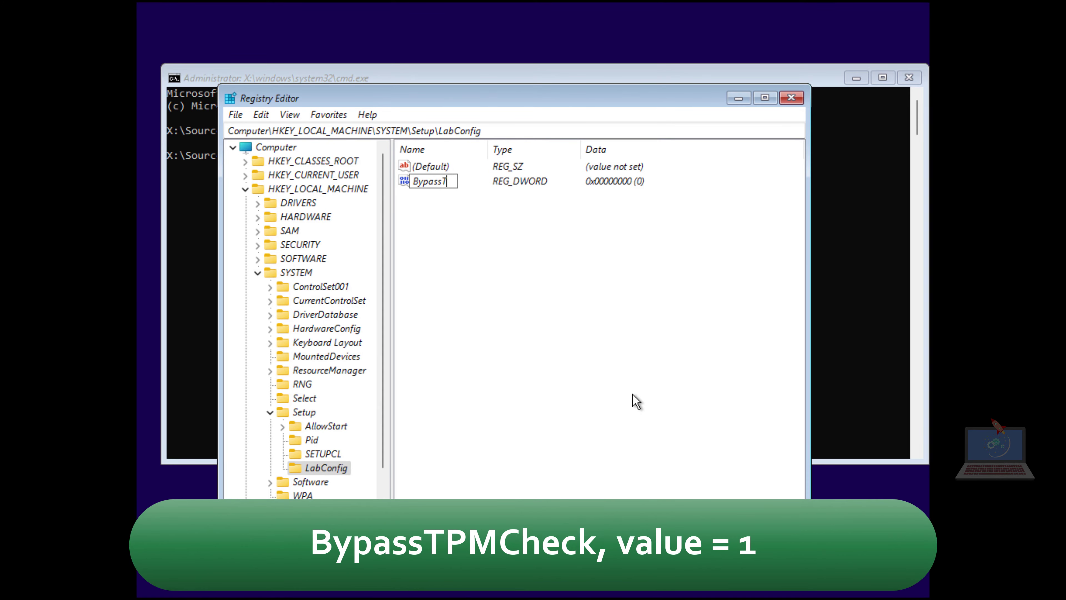
type("PMCheck")
key("Return")
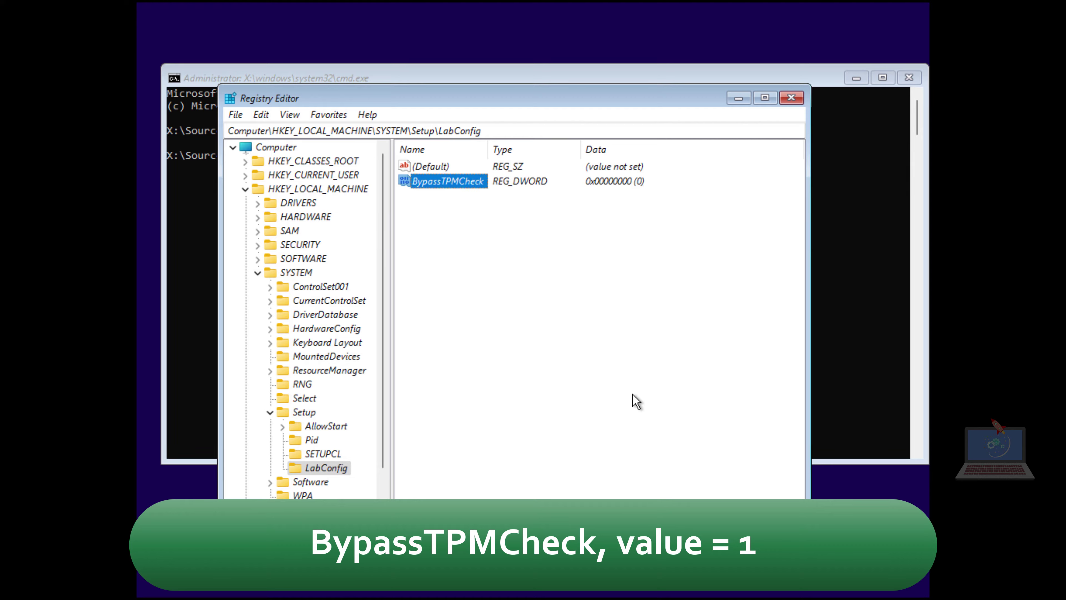
key("Return")
type("1")
key("Return")
- Add a DWORD (32-bit) value BypassSecureBootCheck set to 1, then close Registry Editor
right_click(397, 283)
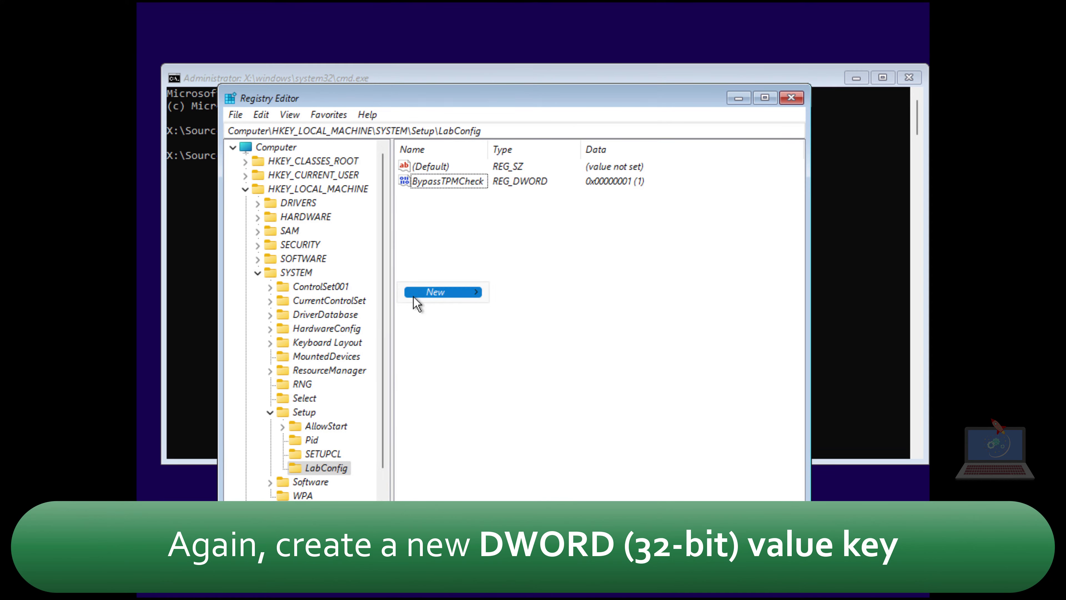
mouse_move(416, 294)
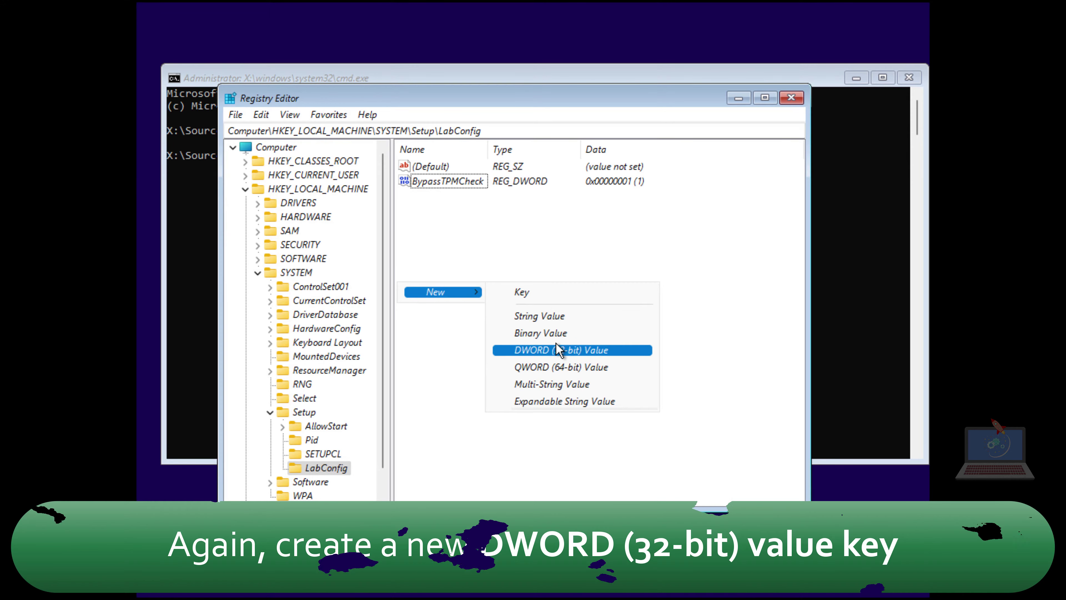
left_click(557, 349)
type("Bypass")
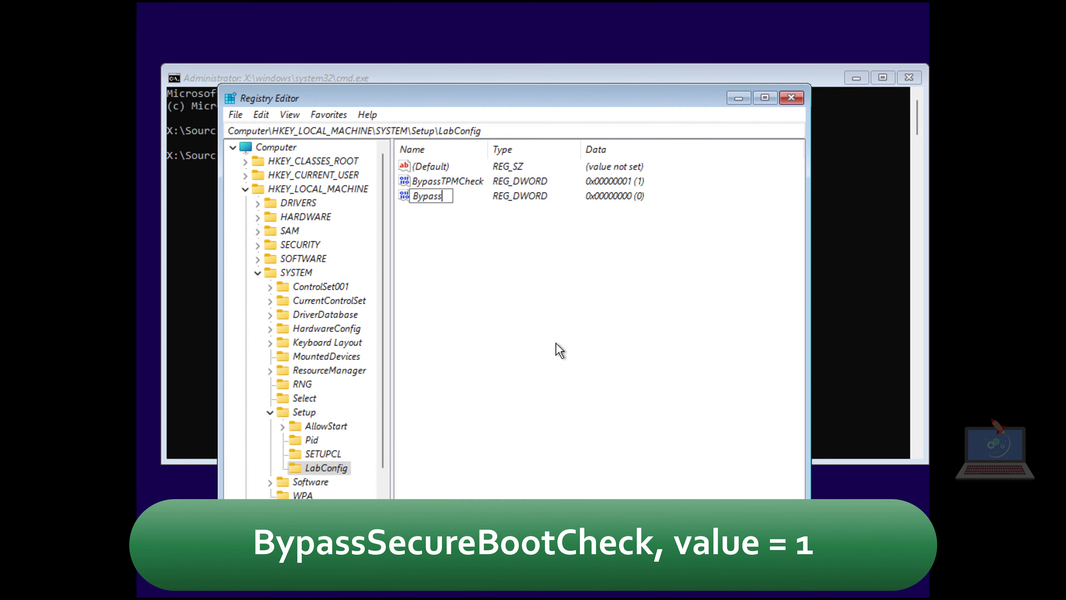
type("SecureBootCheck")
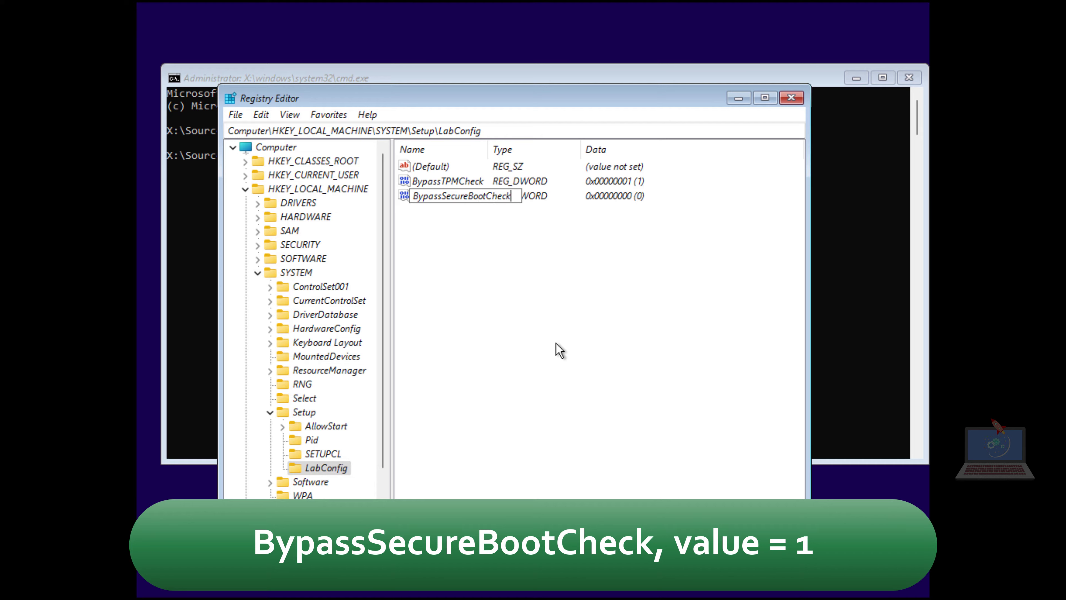
key("Return")
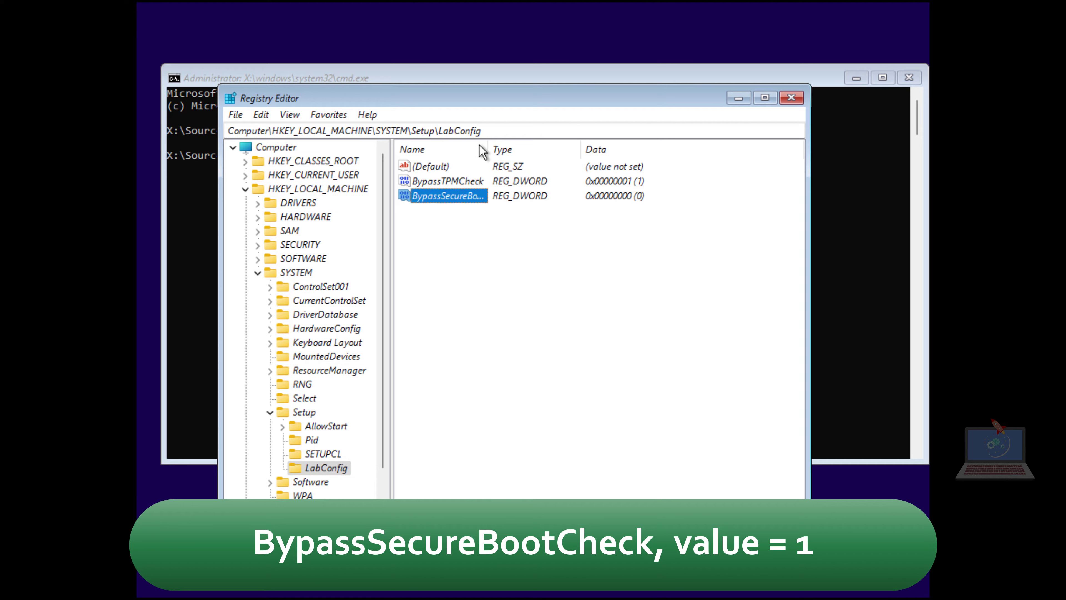
left_click_drag(485, 145, 549, 144)
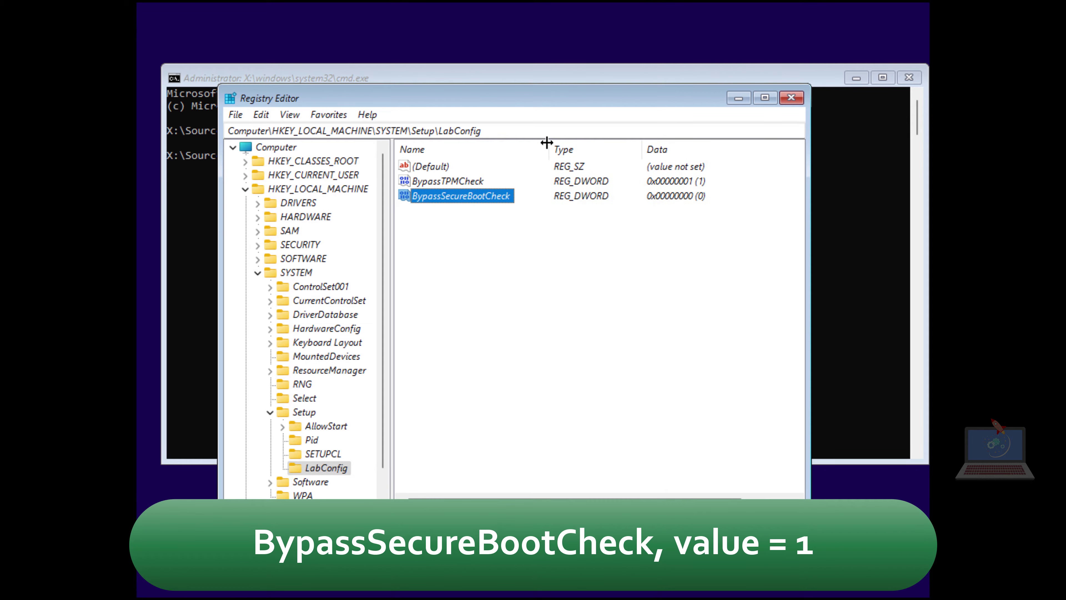
key("Return")
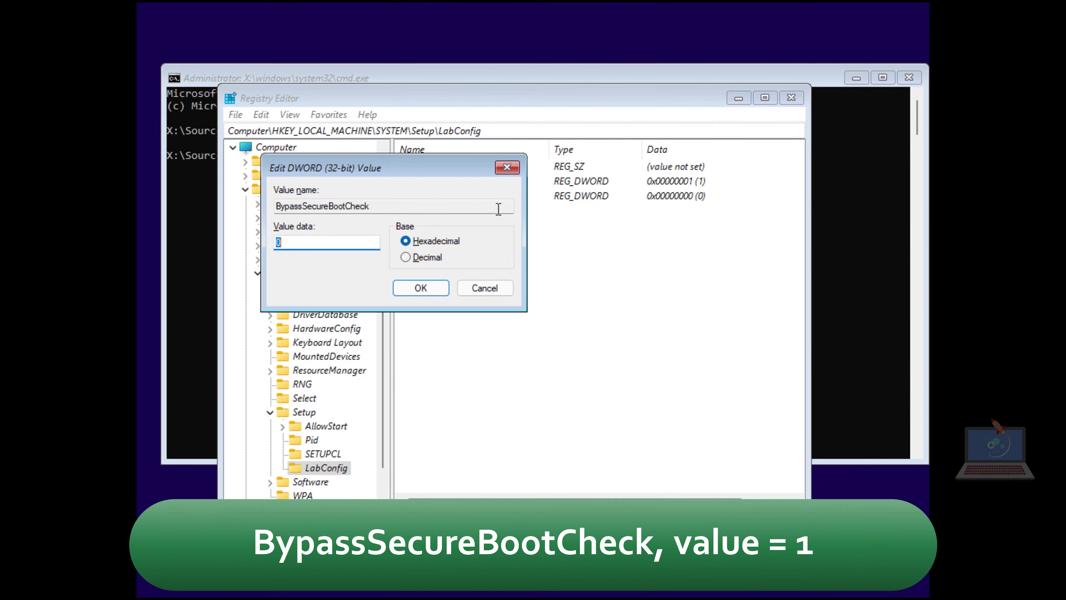
left_click_drag(435, 167, 510, 211)
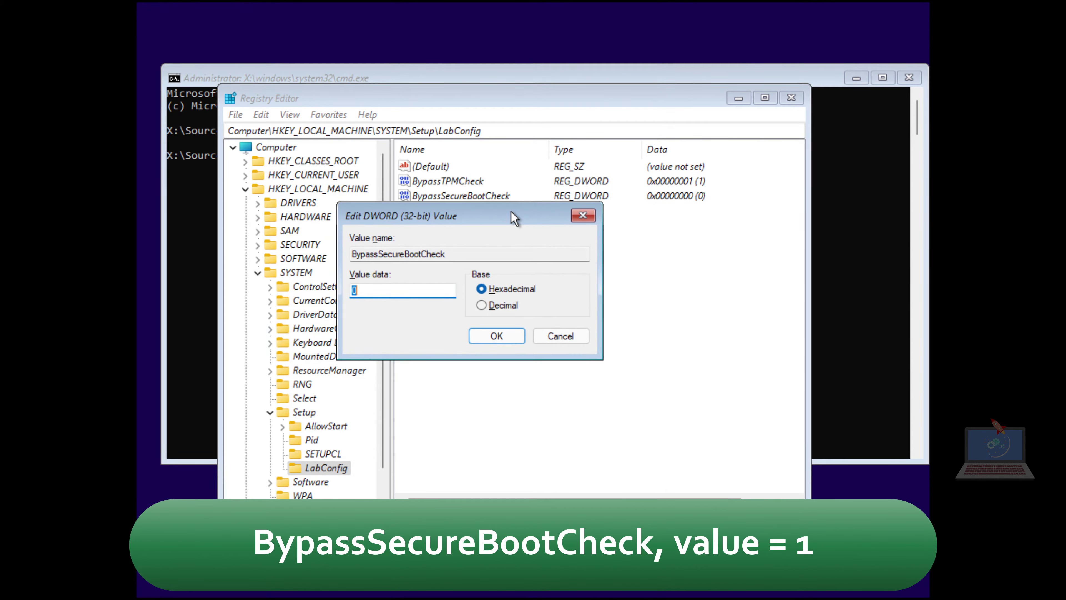
type("1")
key("Return")
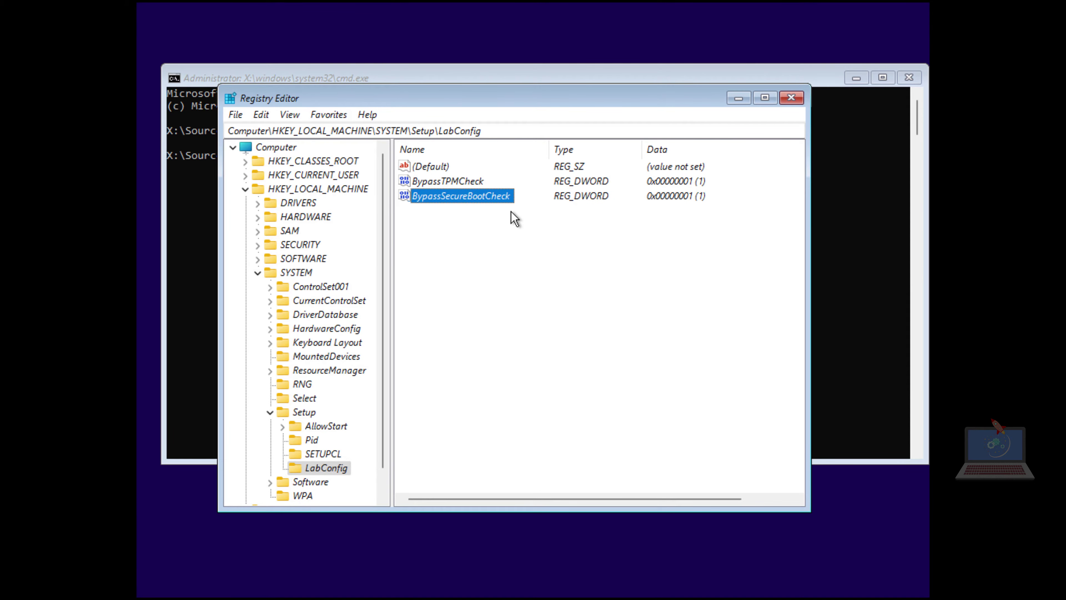
left_click(511, 211)
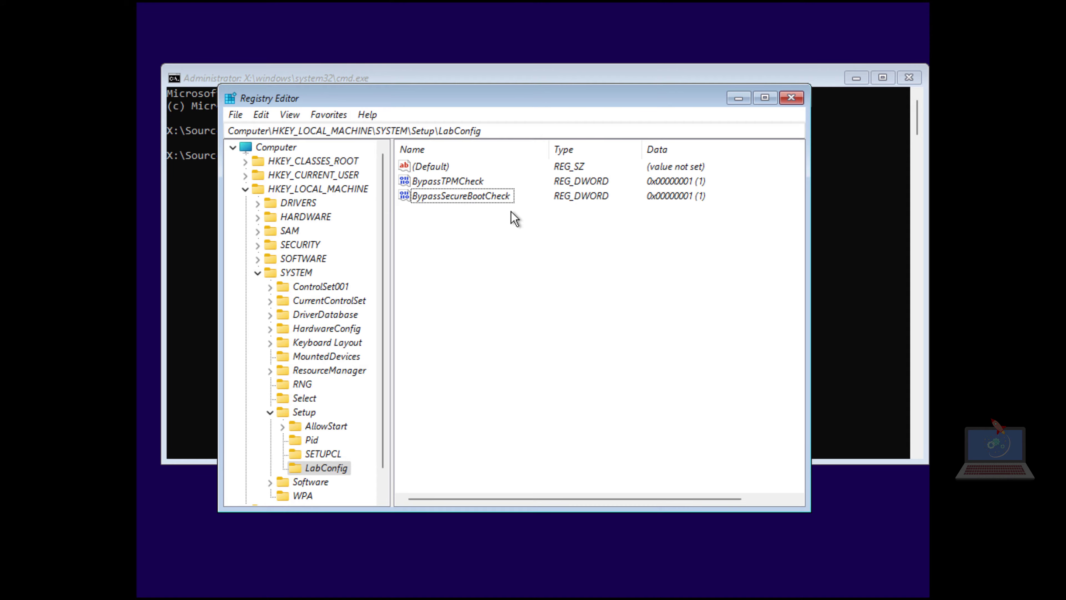
left_click(785, 100)
left_click(786, 99)
- Exit the Command Prompt, keep English (United States) settings, and choose Install now
type("exit")
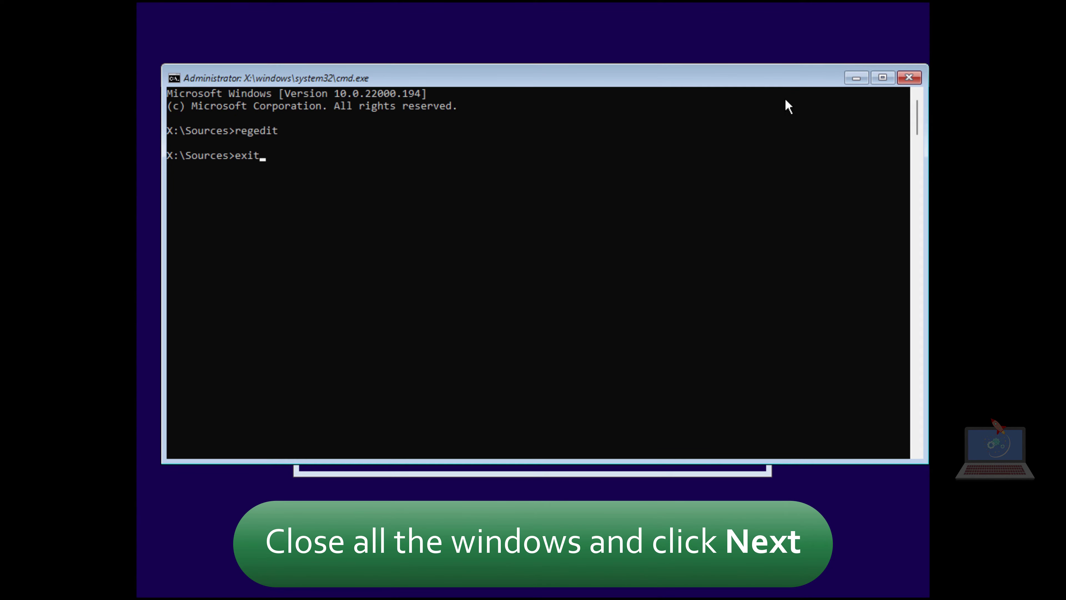
key("Return")
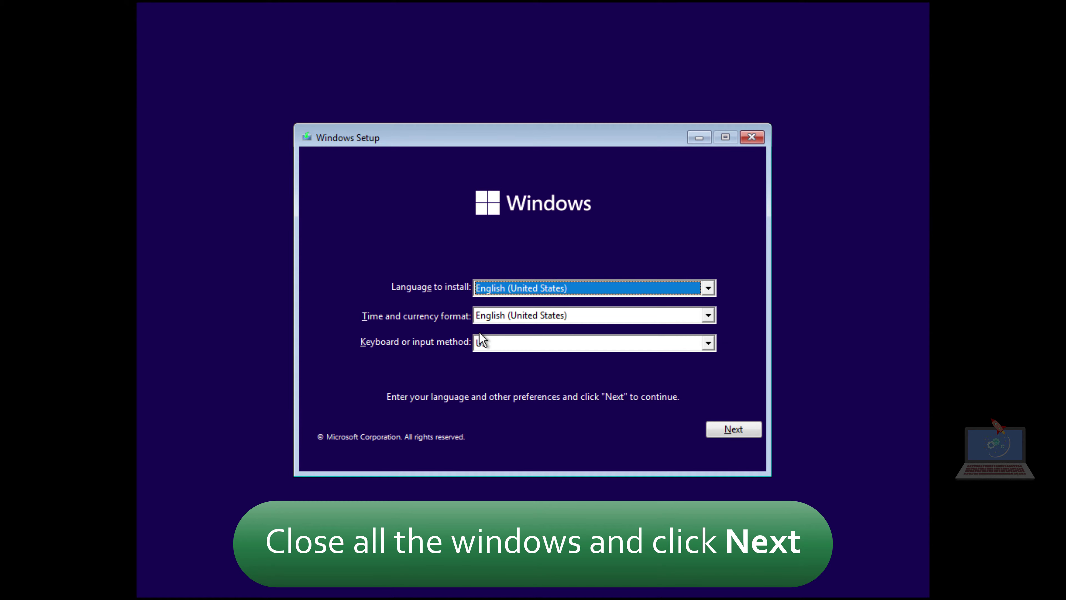
left_click(734, 430)
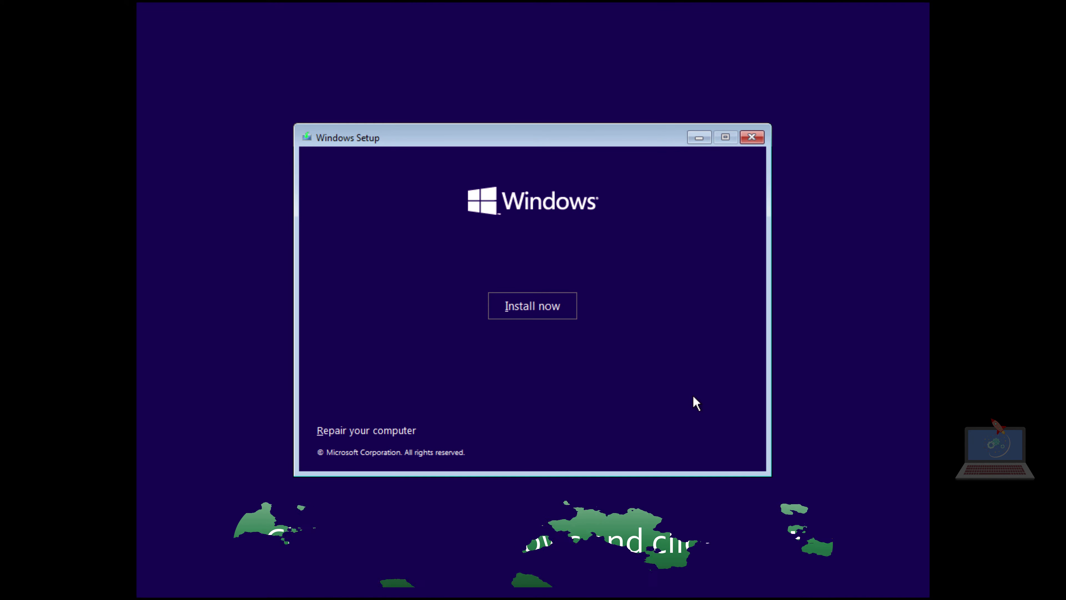
left_click(547, 299)
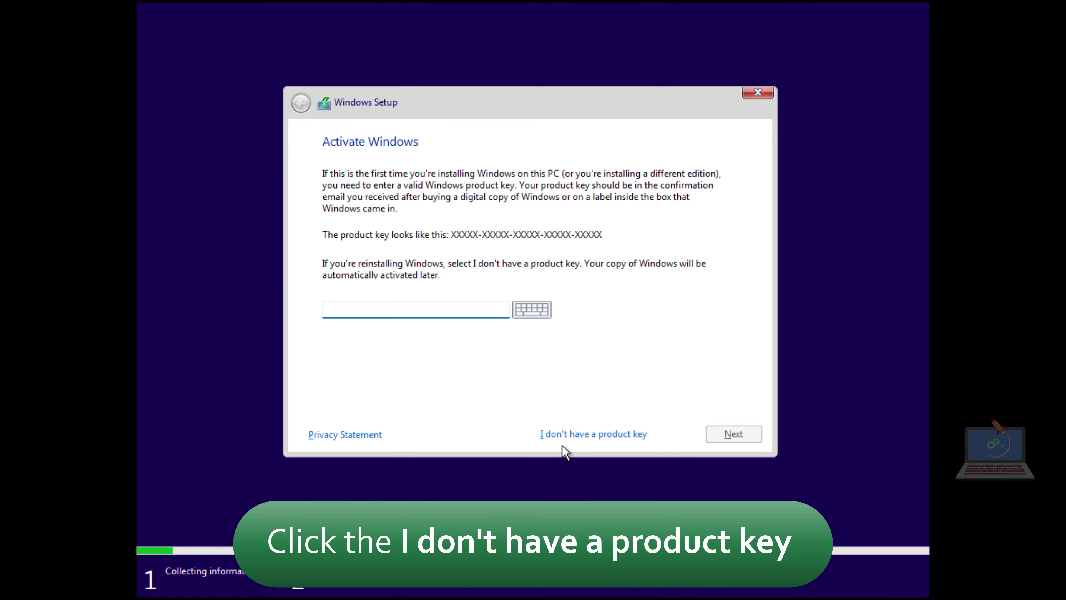
- Skip the product key and select the Windows 11 Pro edition
left_click(562, 437)
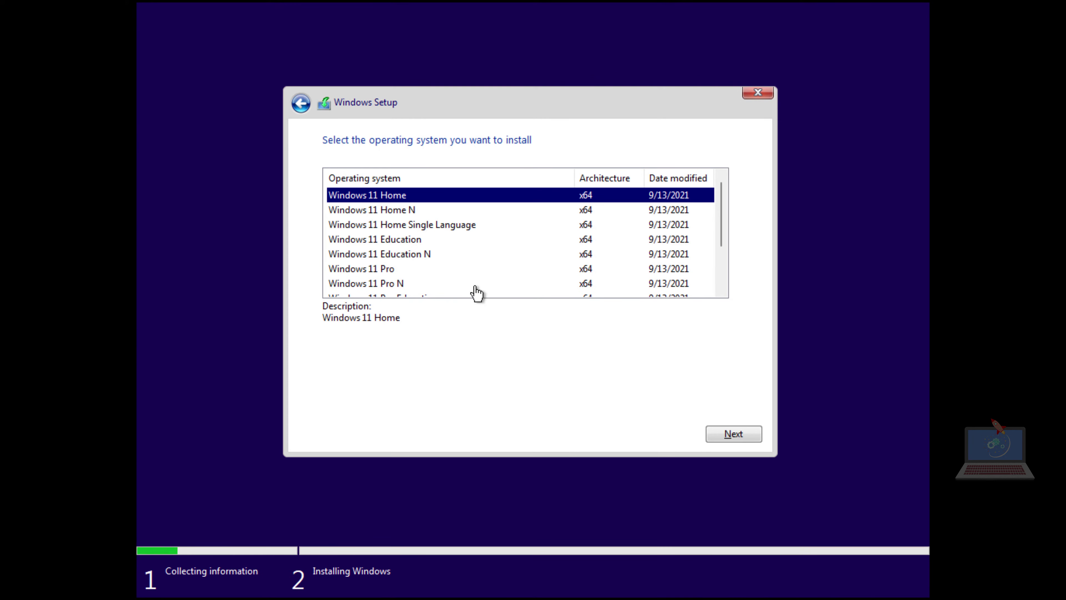
left_click(465, 269)
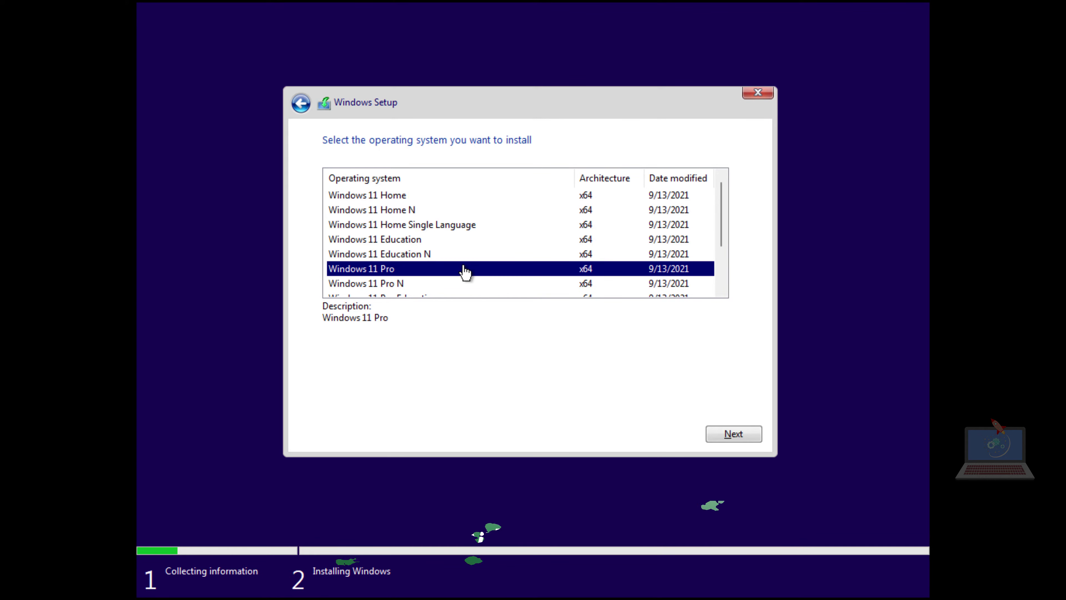
left_click(726, 437)
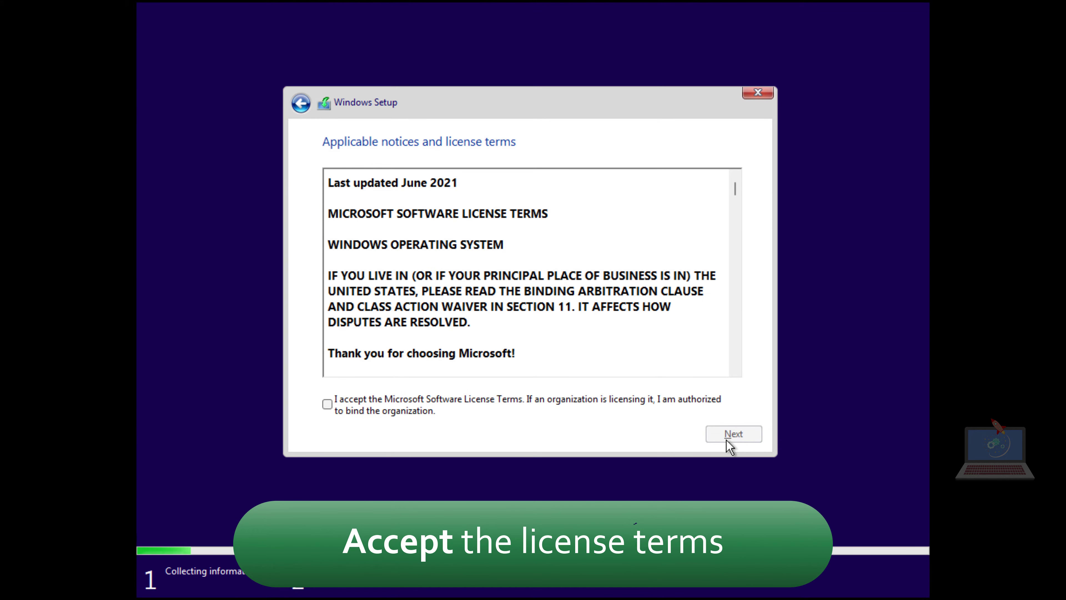
- Accept the license terms and choose a Custom install on Drive 0's unallocated space
left_click(654, 406)
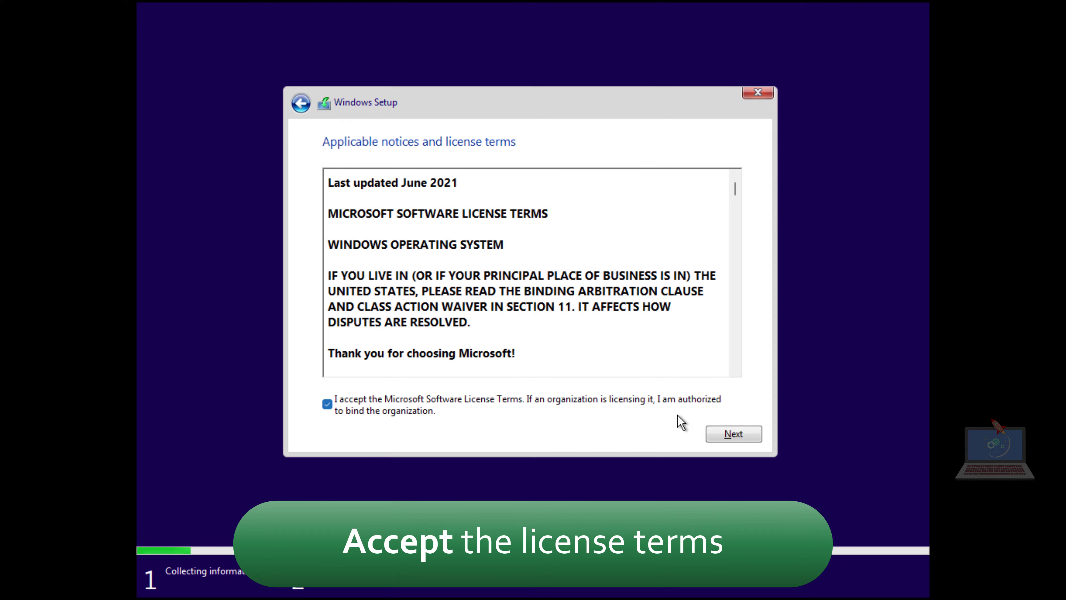
left_click(716, 435)
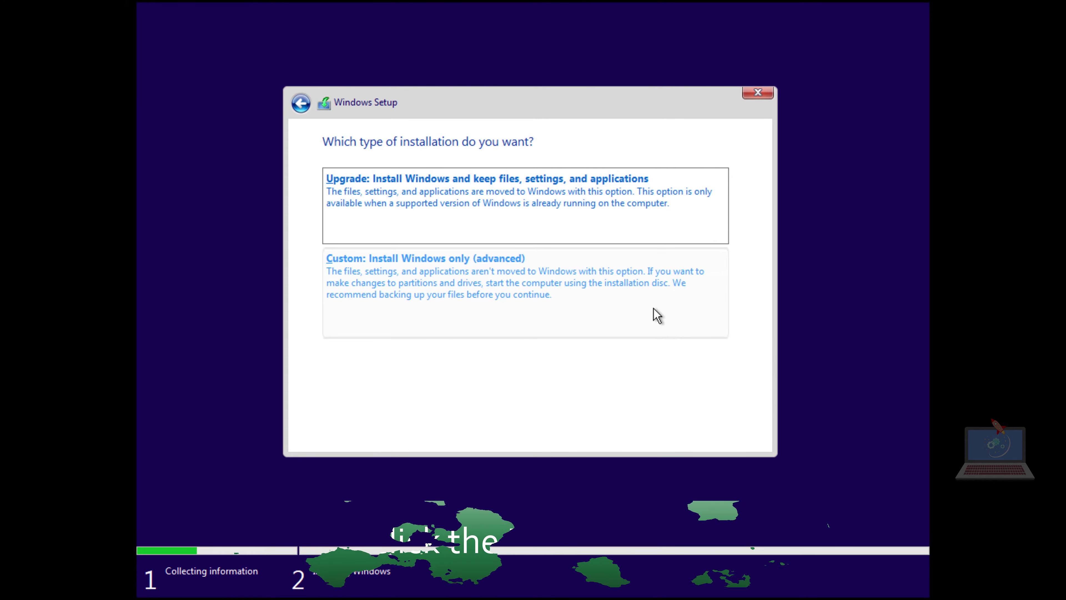
left_click(655, 313)
left_click(718, 435)
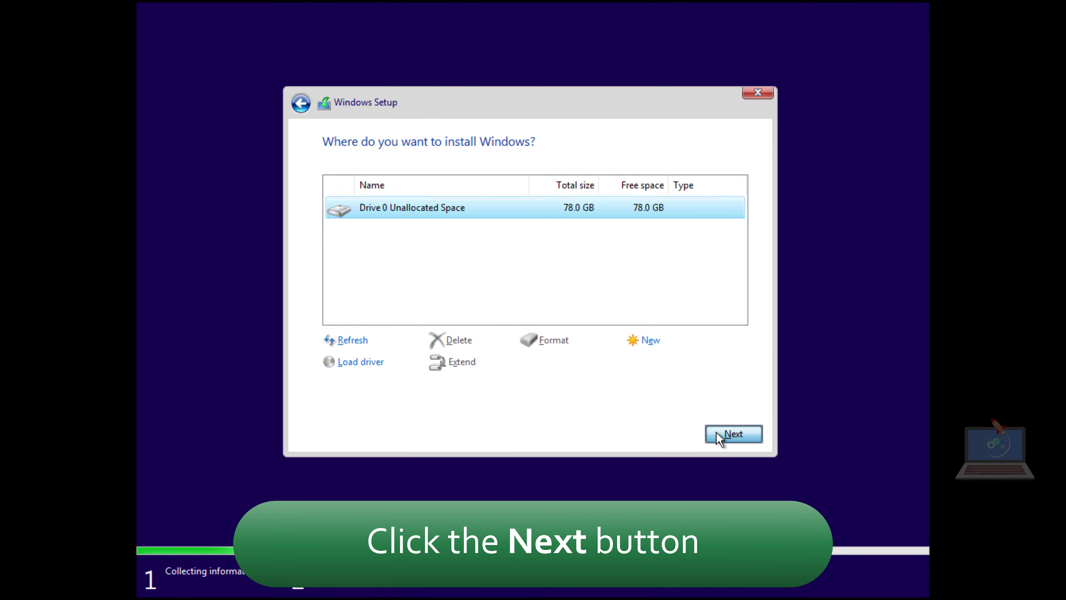
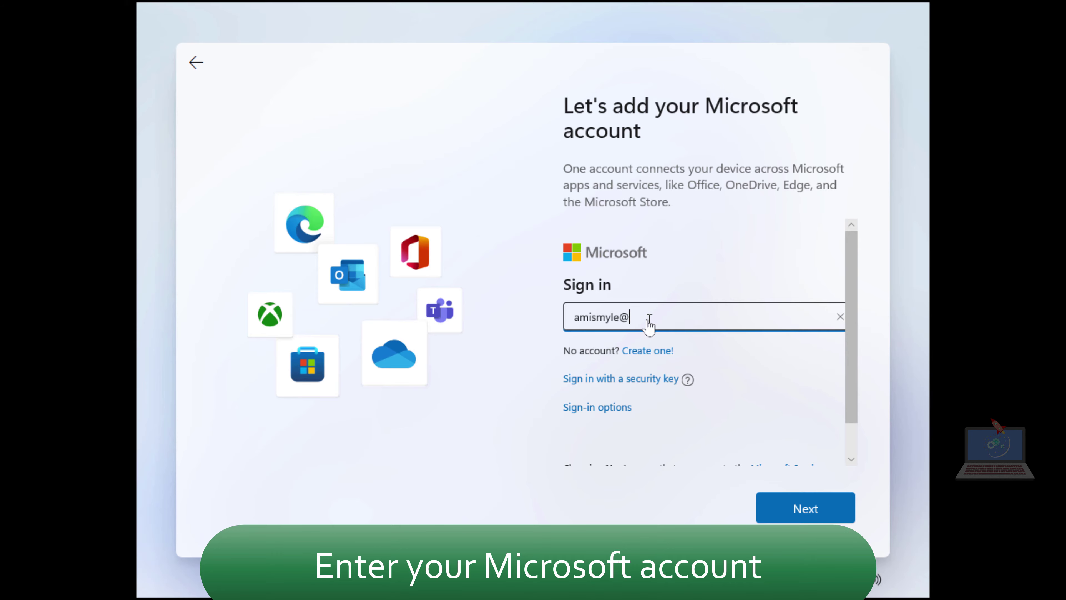
- Complete the Microsoft account's hotmail.com e-mail address and sign in with the account password
type("hotmail.com")
key("Return")
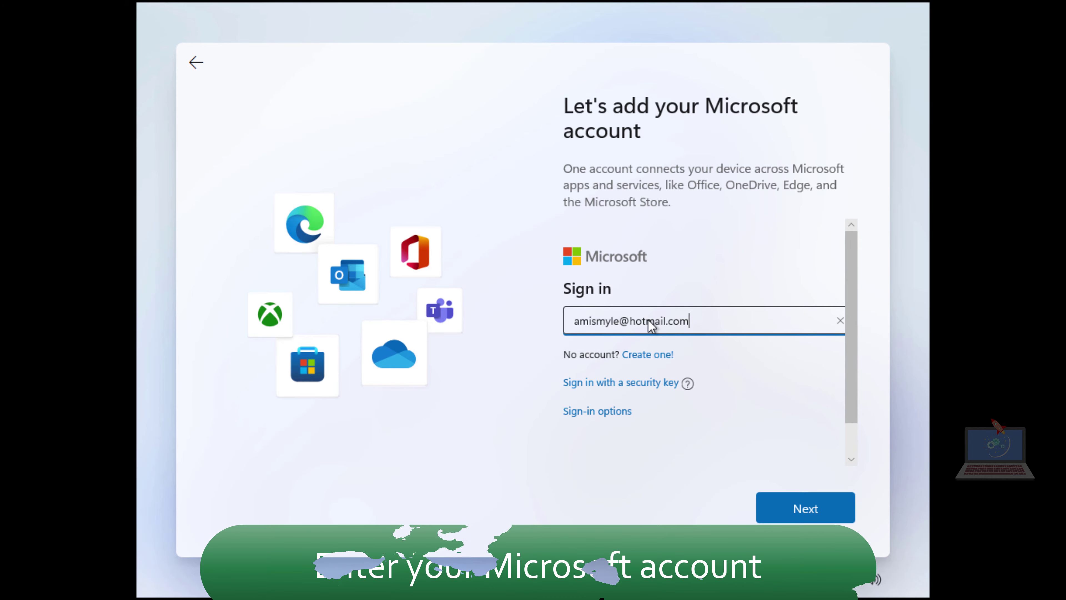
type("******")
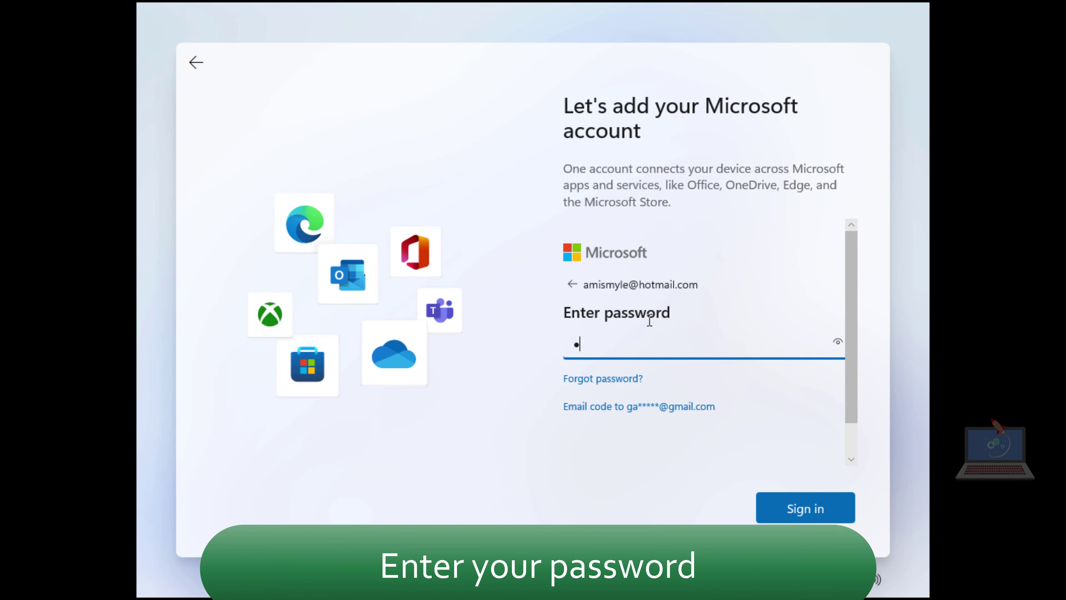
type("******")
key("Return")
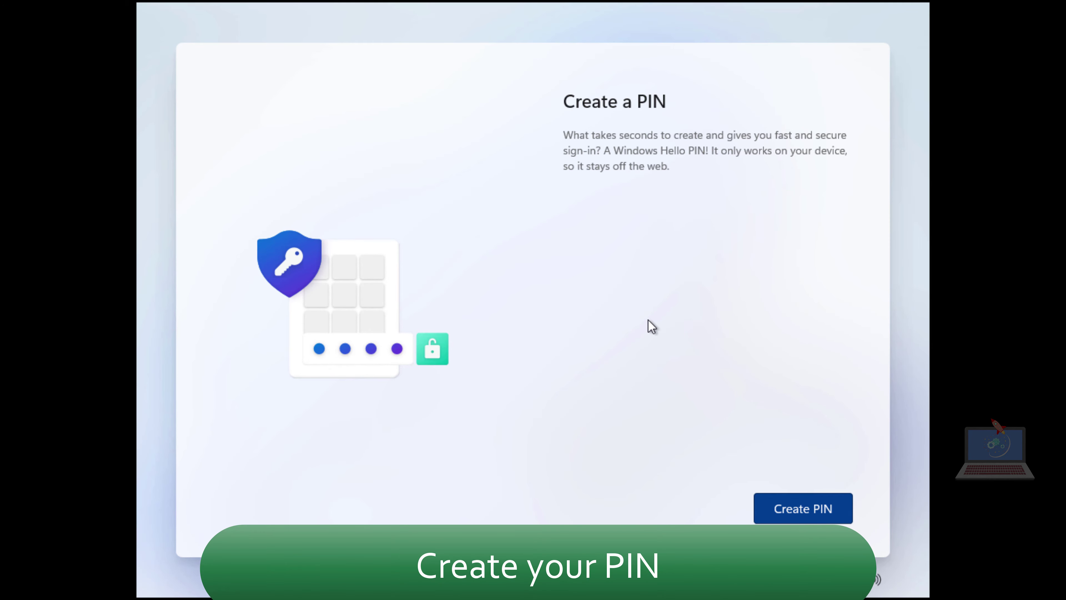
- Create and confirm a four-digit Windows Hello PIN, then choose 'Set up as new device'
left_click(768, 511)
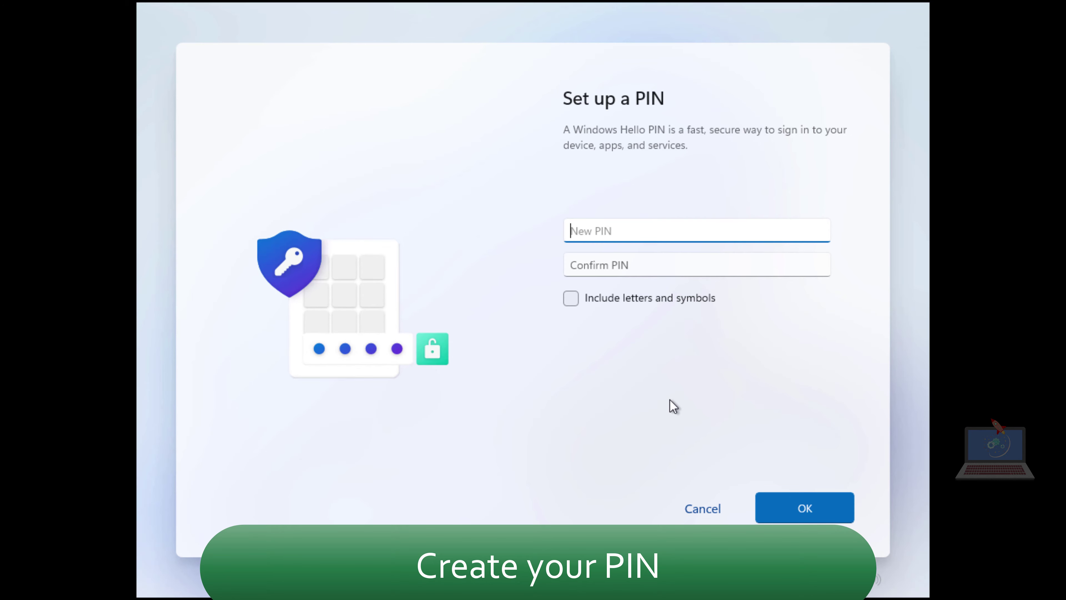
key("Tab")
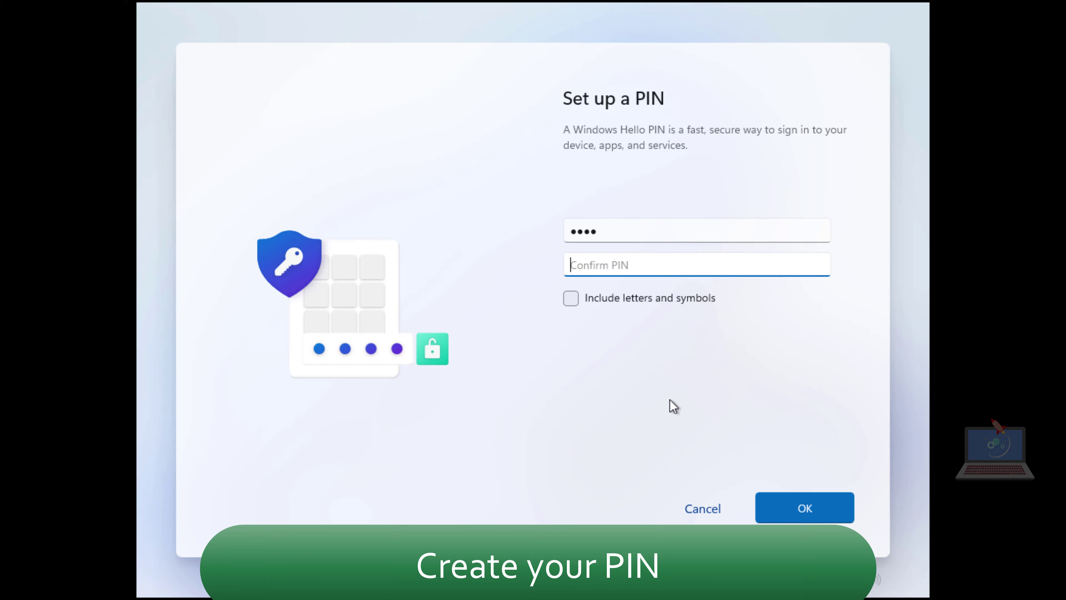
key("Return")
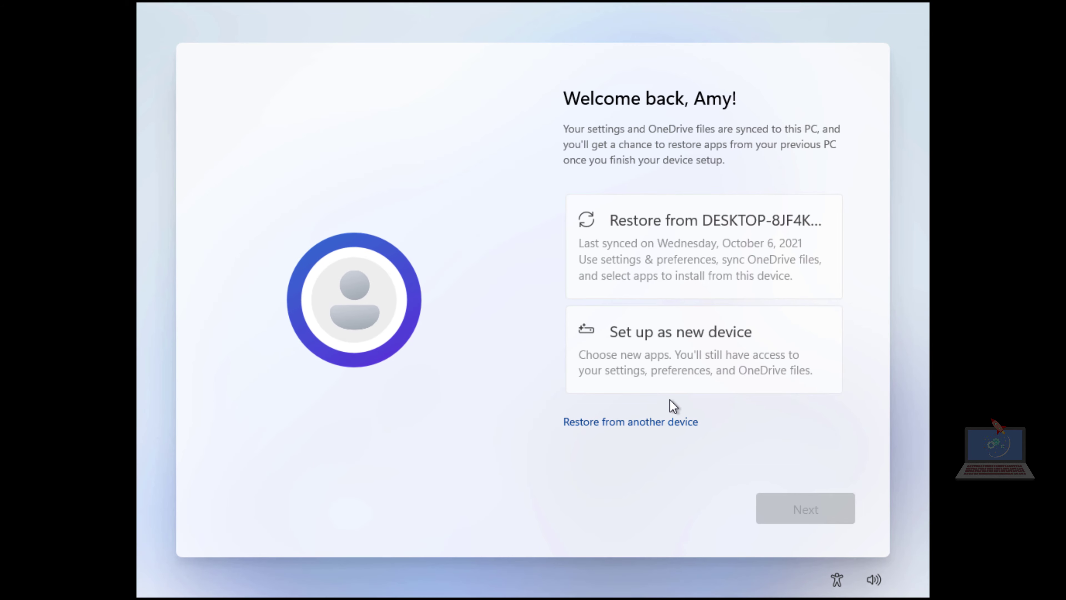
left_click(685, 354)
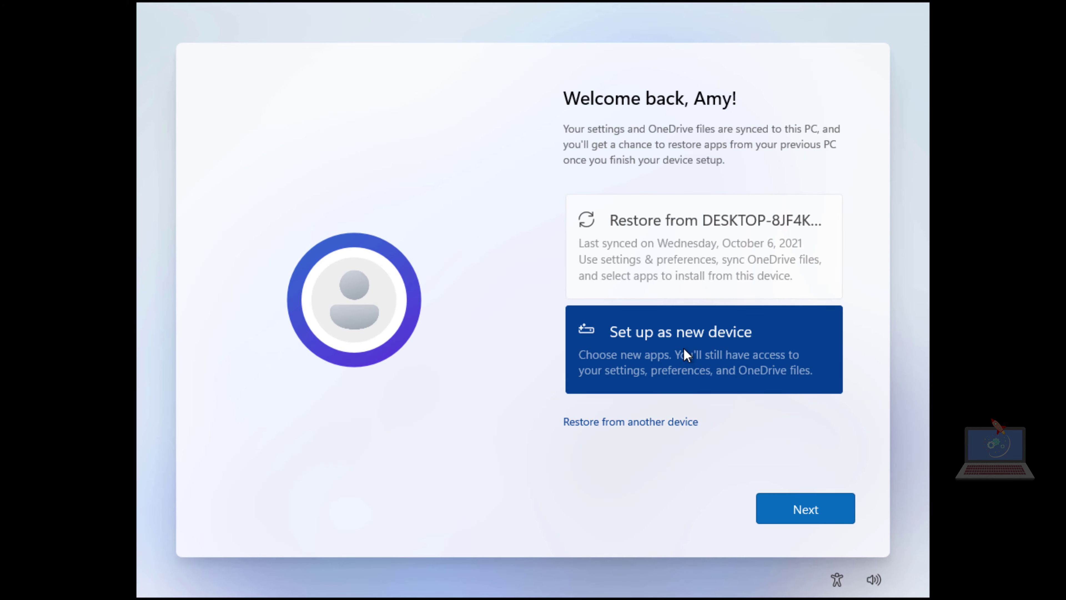
left_click(787, 515)
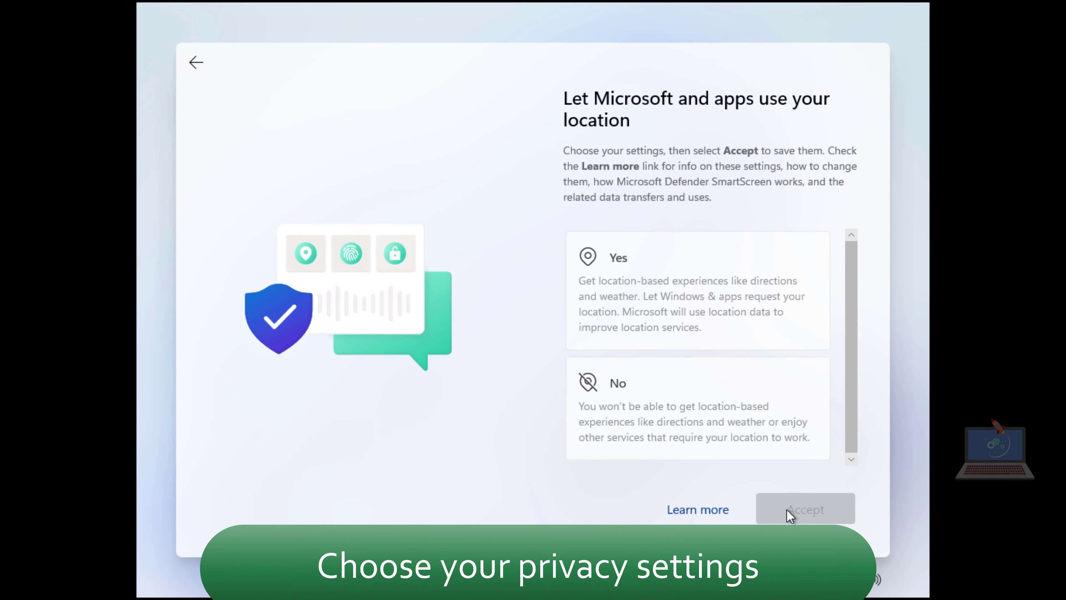
- Allow location, turn on Find my device, and send optional diagnostic data
left_click(779, 351)
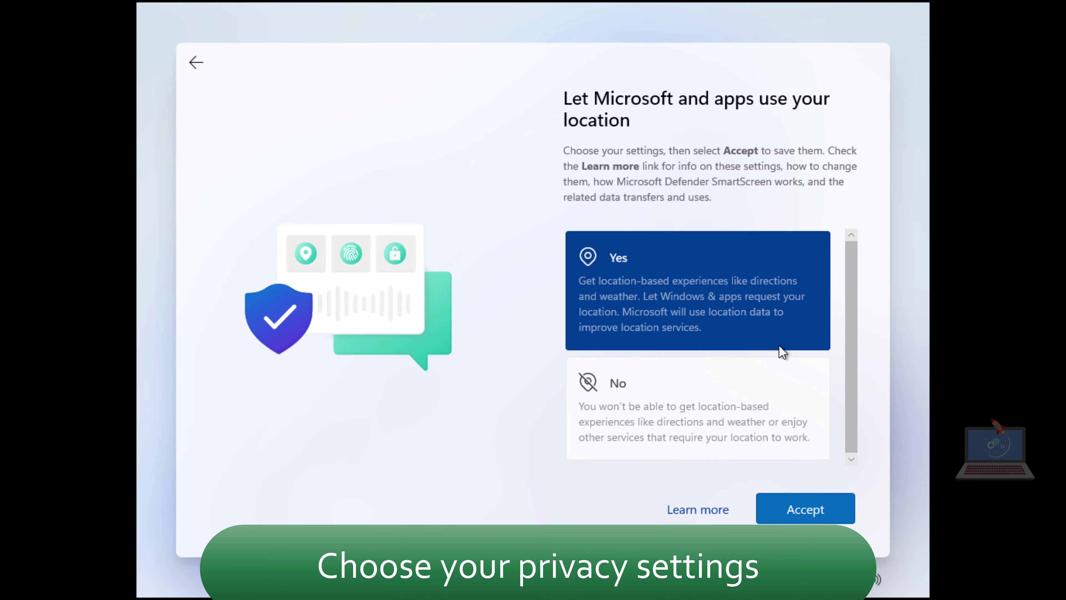
left_click(788, 514)
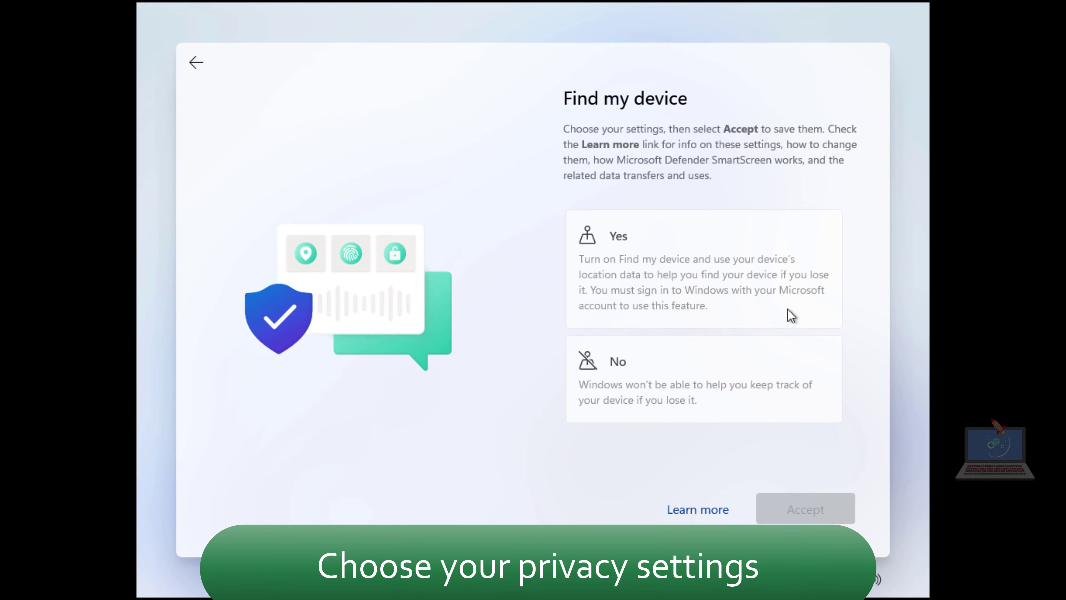
left_click(789, 310)
left_click(797, 504)
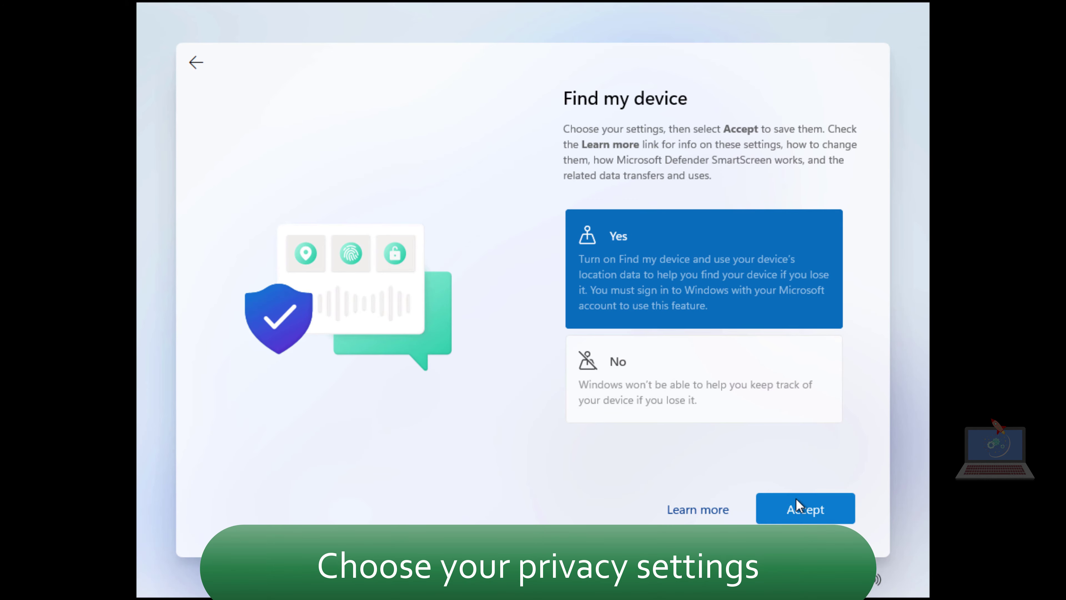
left_click(784, 359)
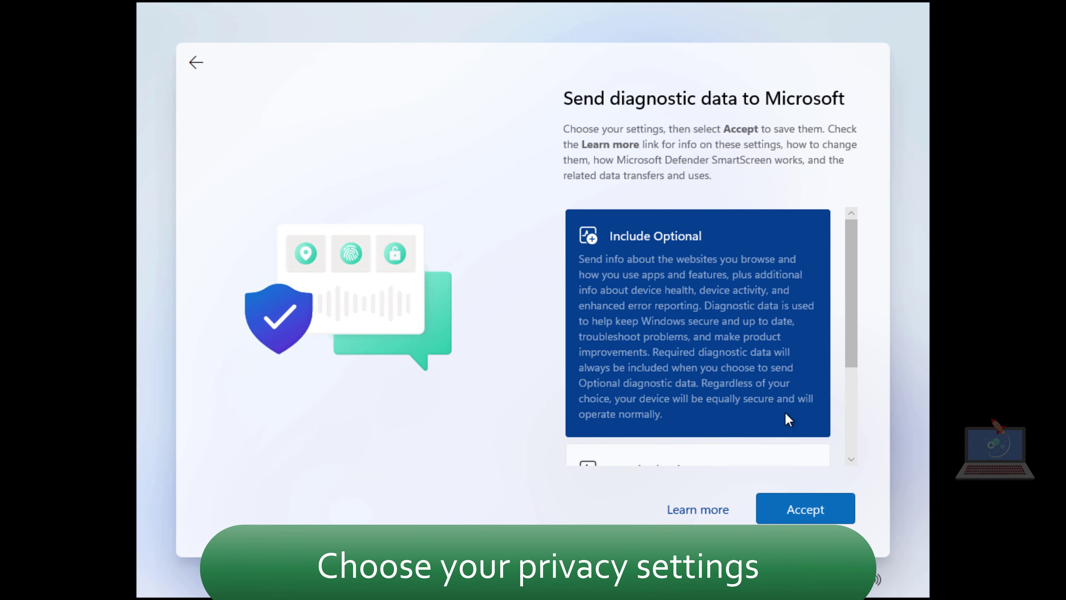
left_click(796, 521)
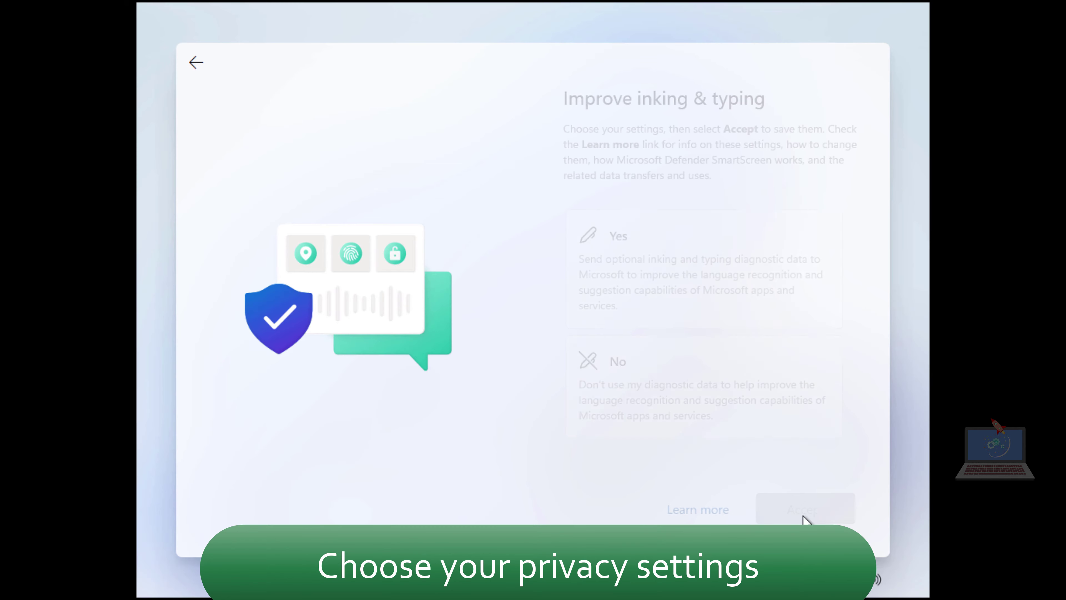
- Allow inking and typing data, tailored experiences, and the advertising ID
left_click(795, 325)
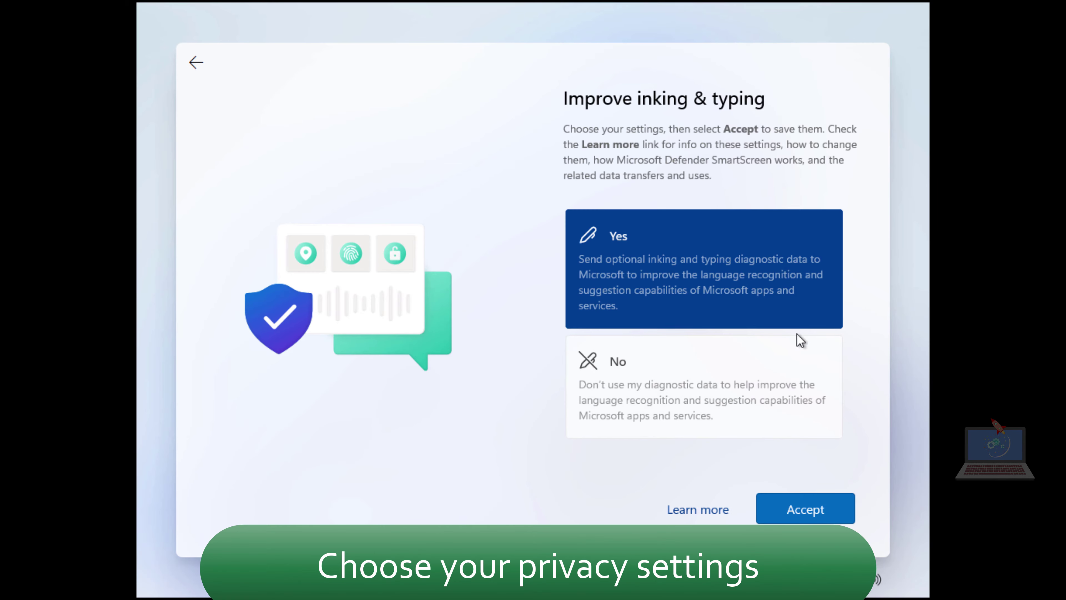
left_click(801, 508)
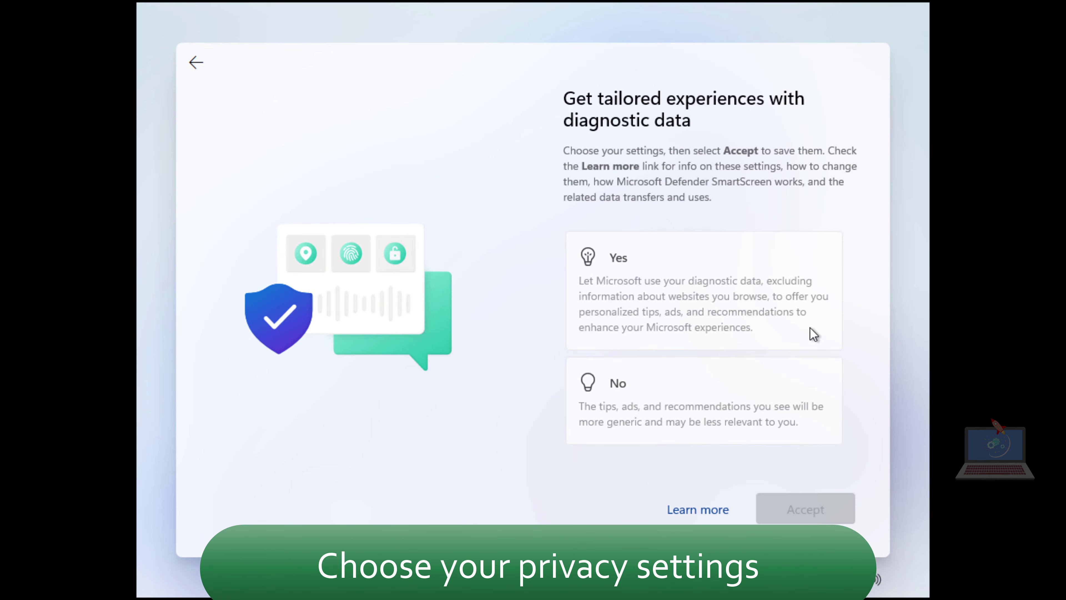
left_click(813, 333)
left_click(810, 500)
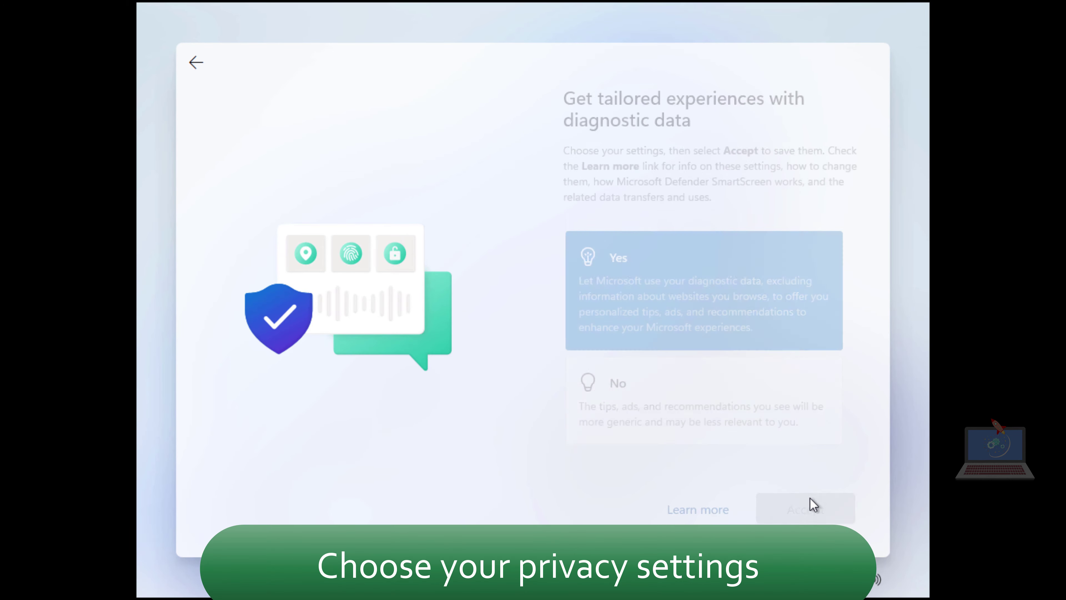
left_click(788, 294)
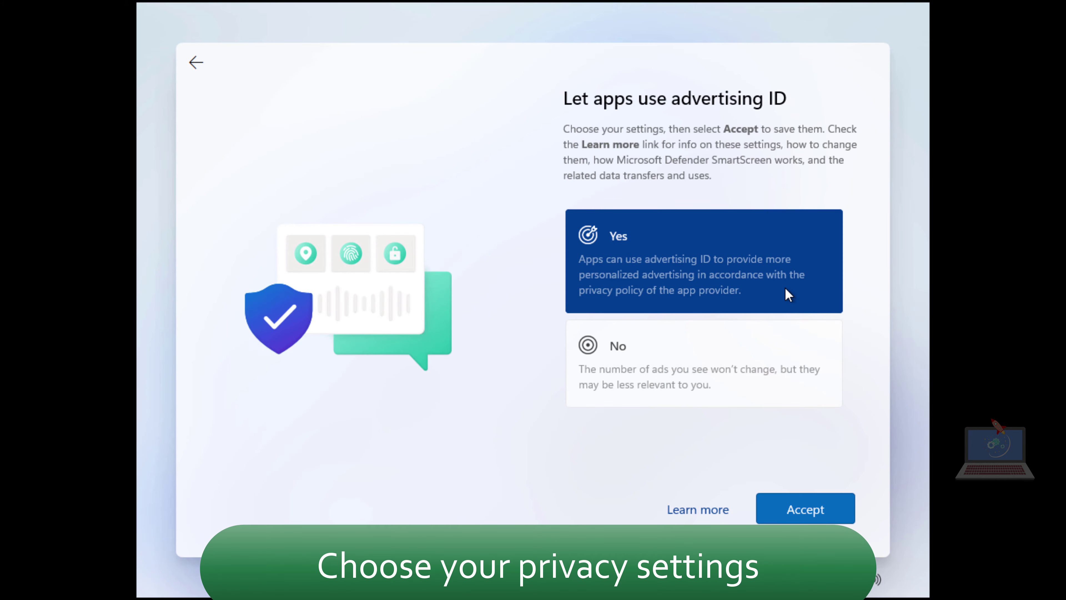
left_click(788, 294)
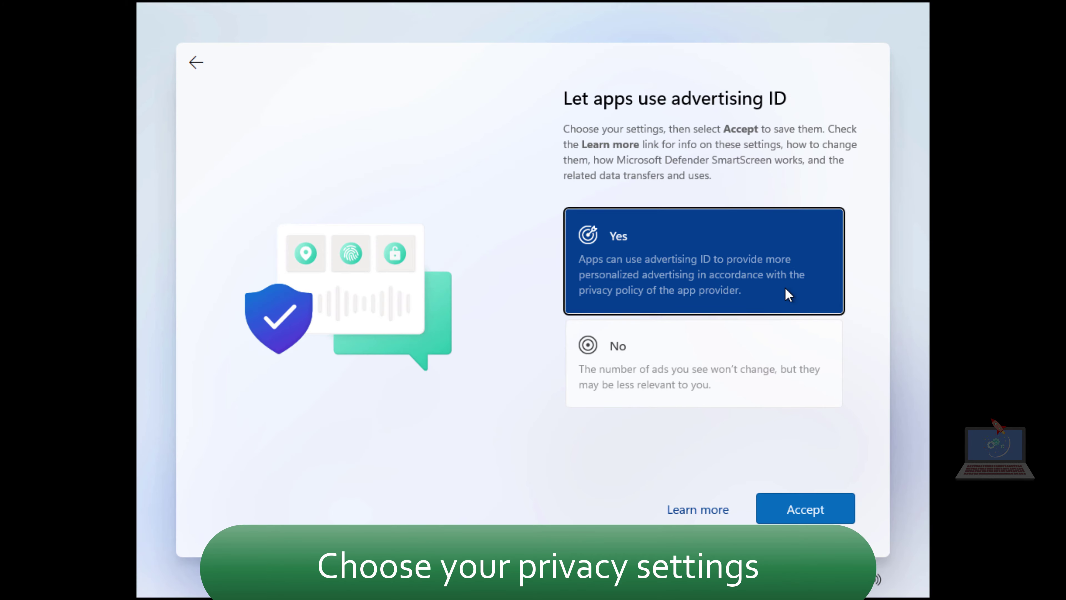
left_click(808, 520)
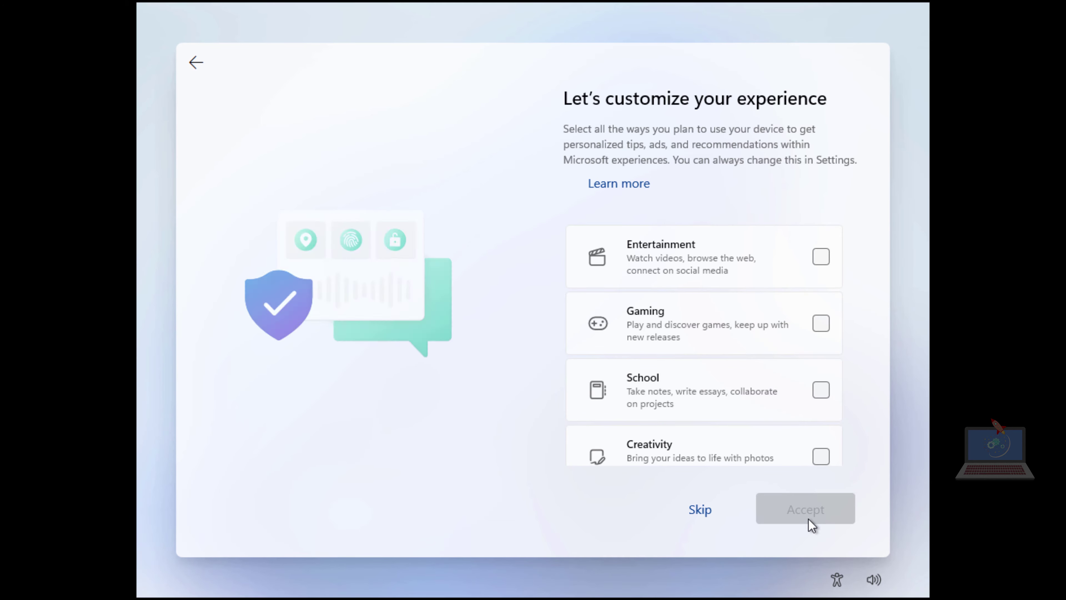
- Tick Creativity, School, Entertainment, Family and Business as planned uses and accept
left_click(768, 445)
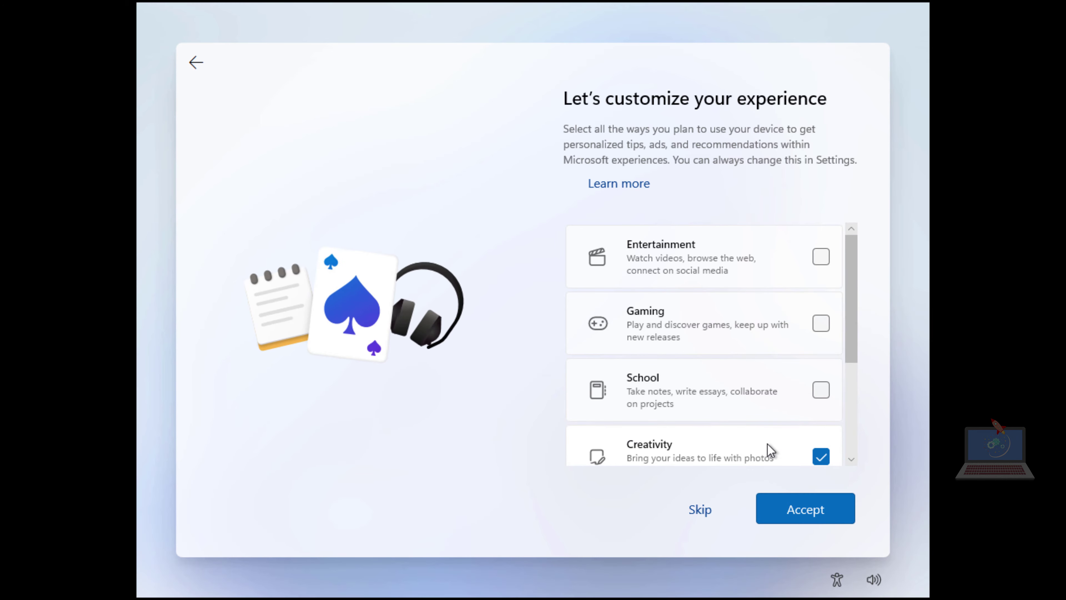
left_click(732, 374)
left_click(709, 282)
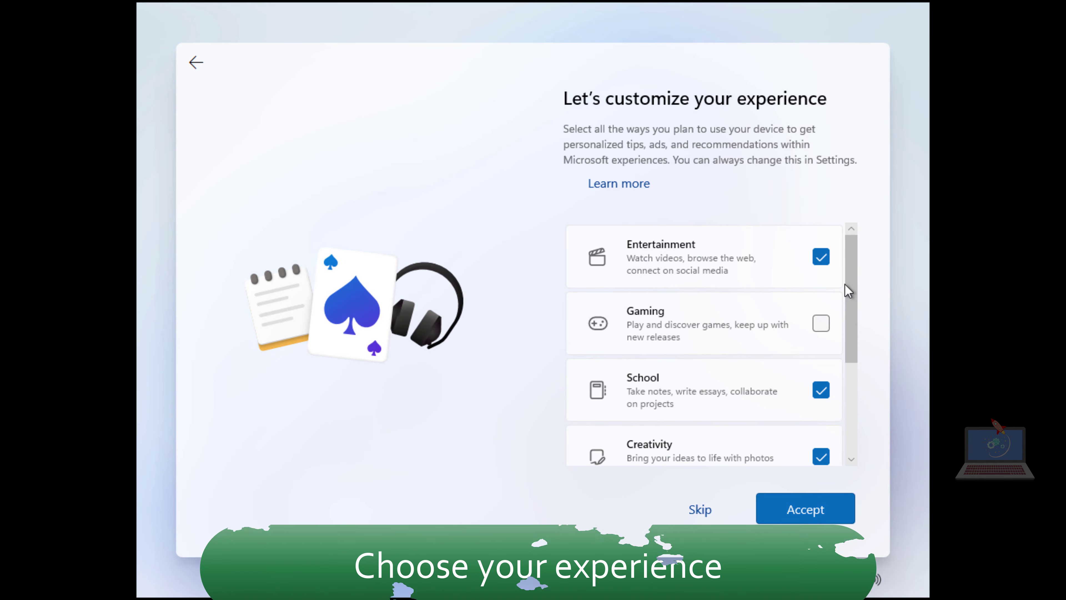
left_click_drag(850, 345, 851, 428)
left_click(821, 428)
left_click(783, 367)
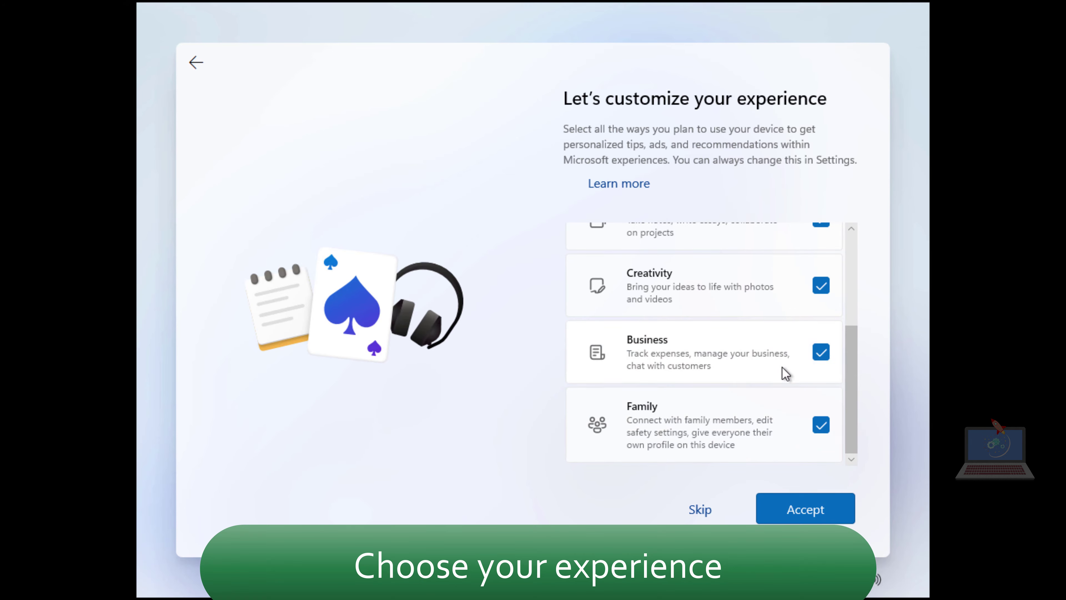
left_click(824, 508)
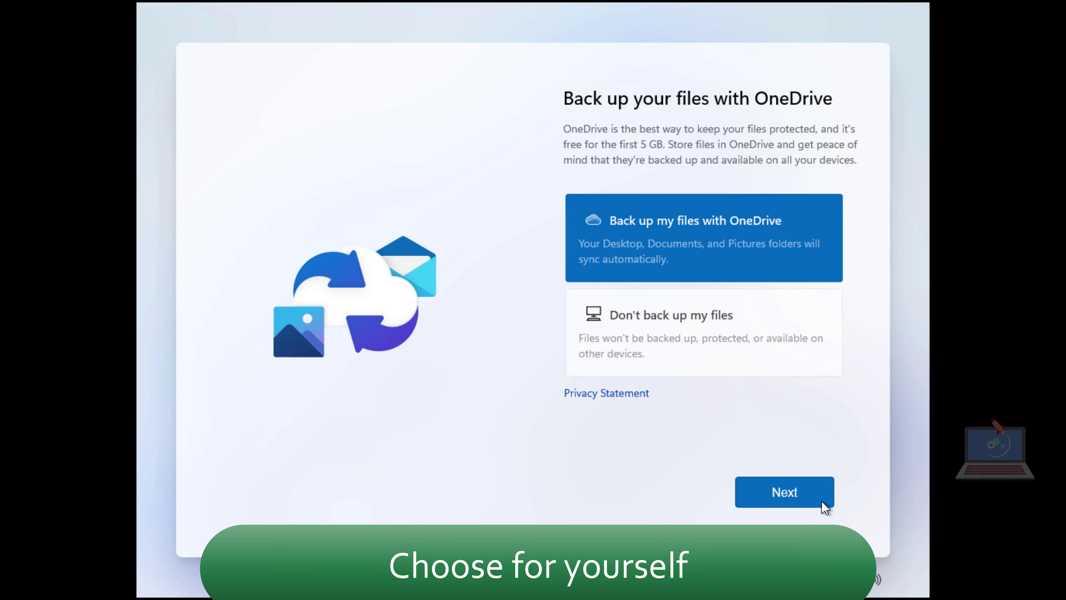
- Choose 'Don't back up my files' for OneDrive and answer 'No, thanks' to Microsoft 365
left_click(662, 340)
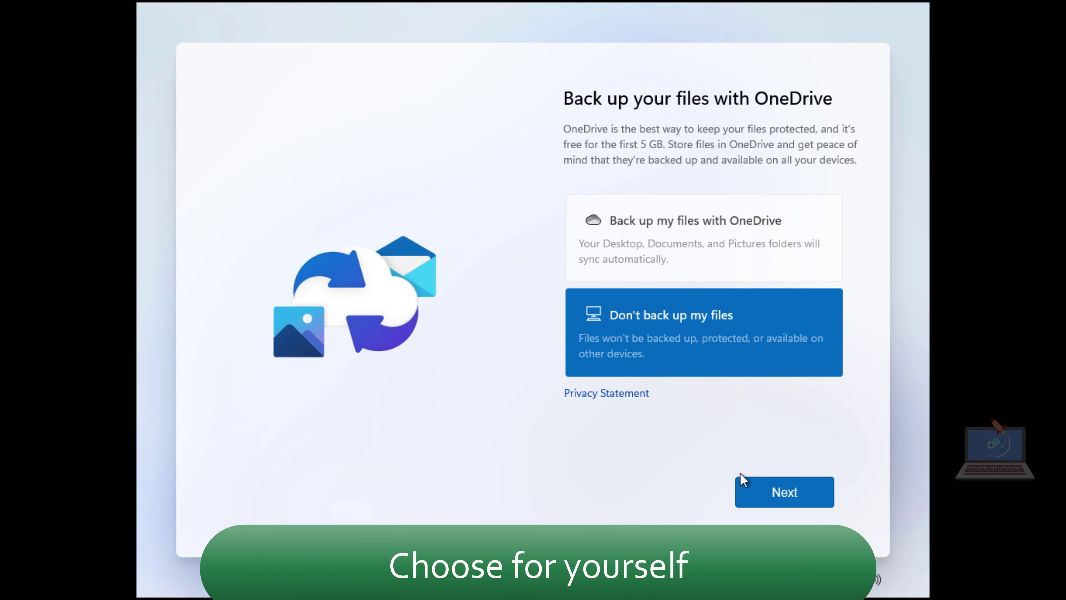
left_click(756, 496)
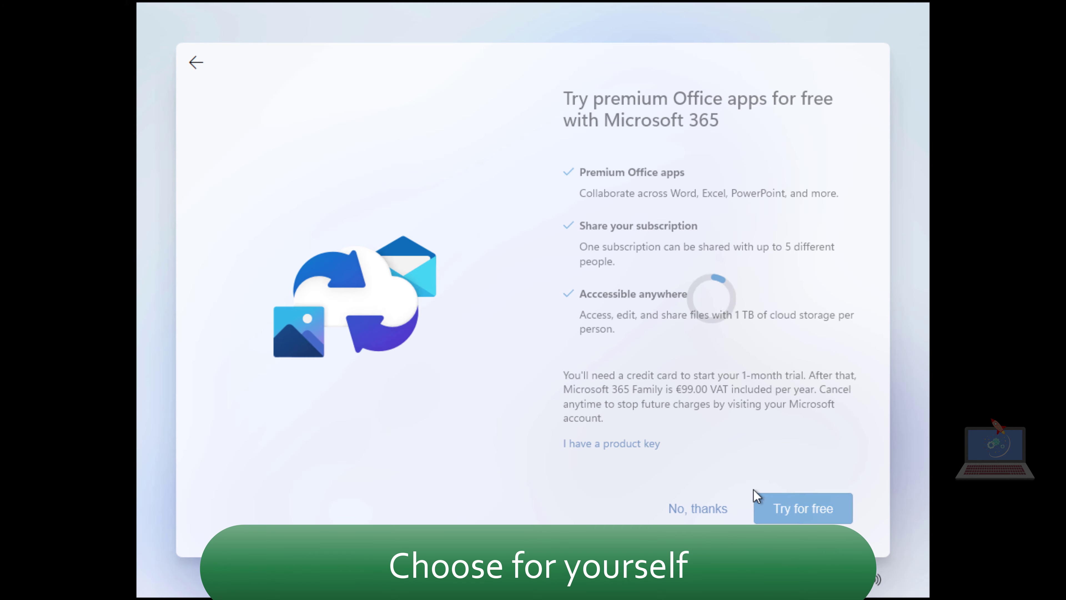
left_click(691, 509)
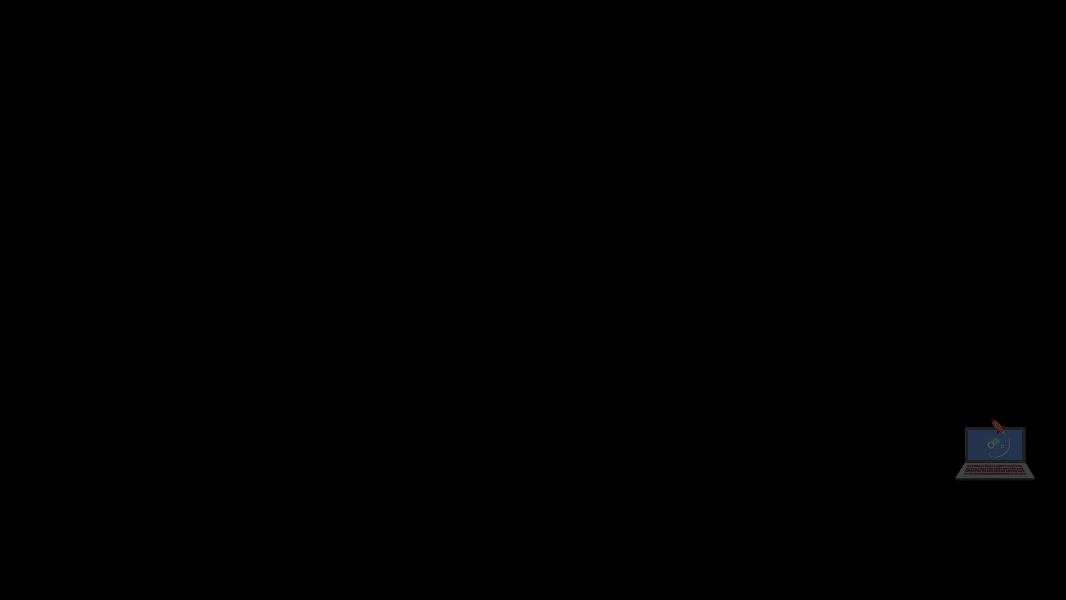
- Open the Start menu, then dismiss it to leave a clear desktop
key("super")
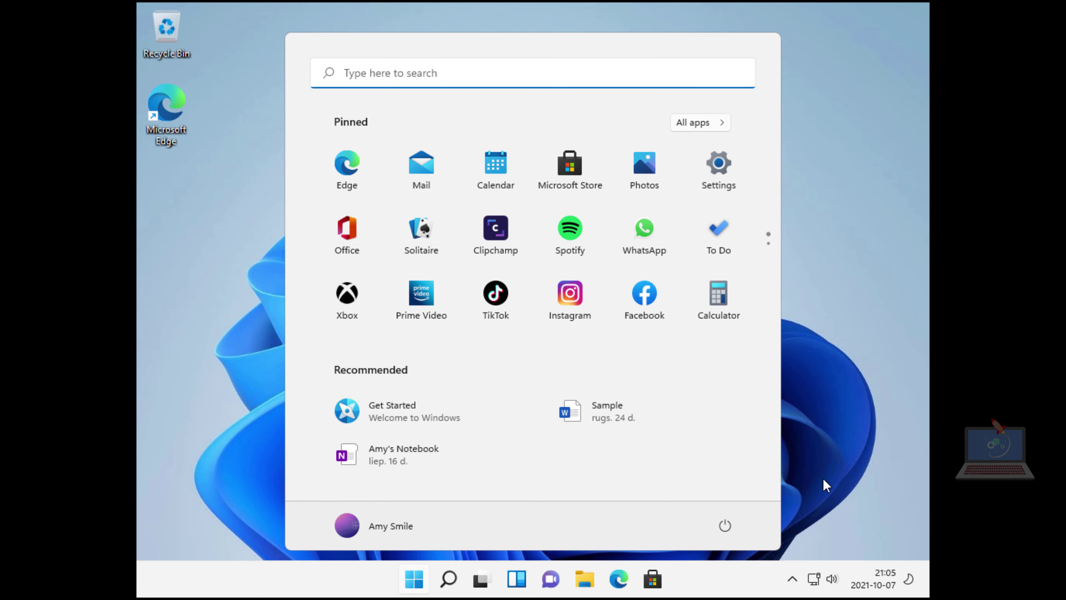
left_click(833, 468)
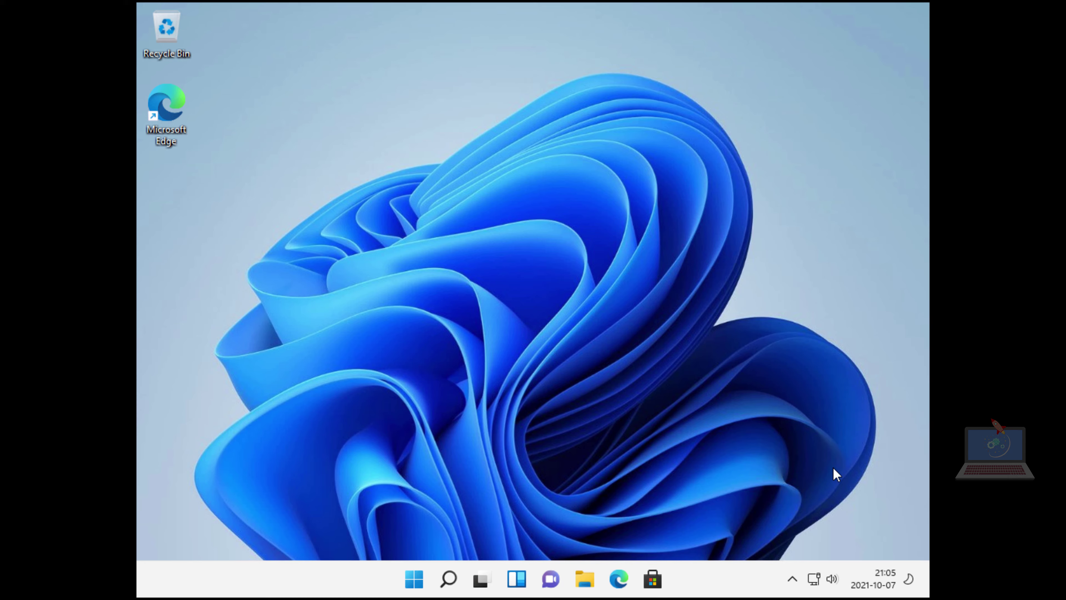
key("super+r")
type("w")
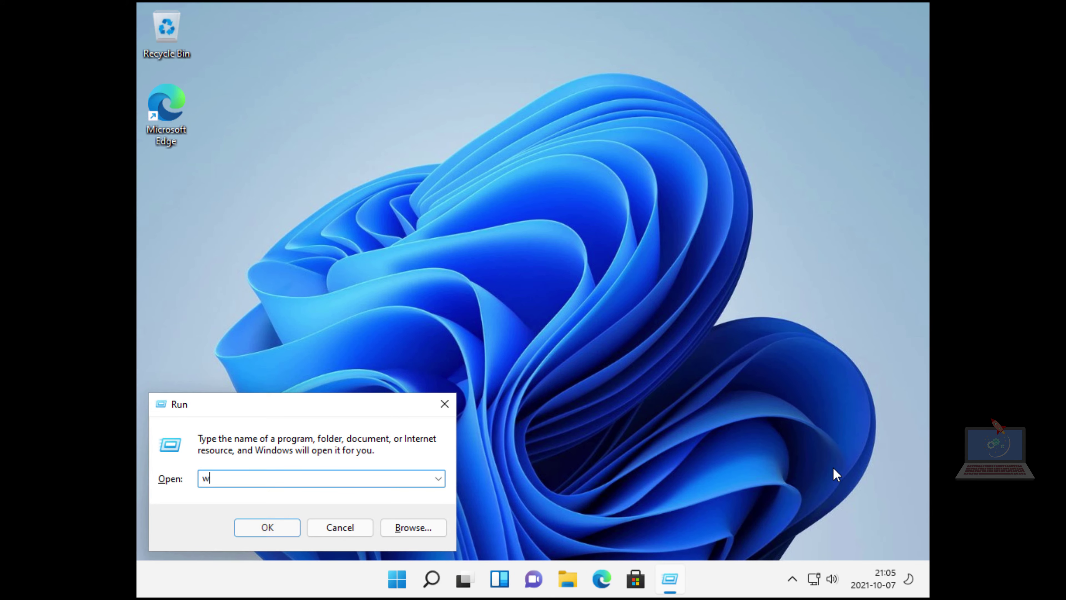
type("inver")
key("Return")
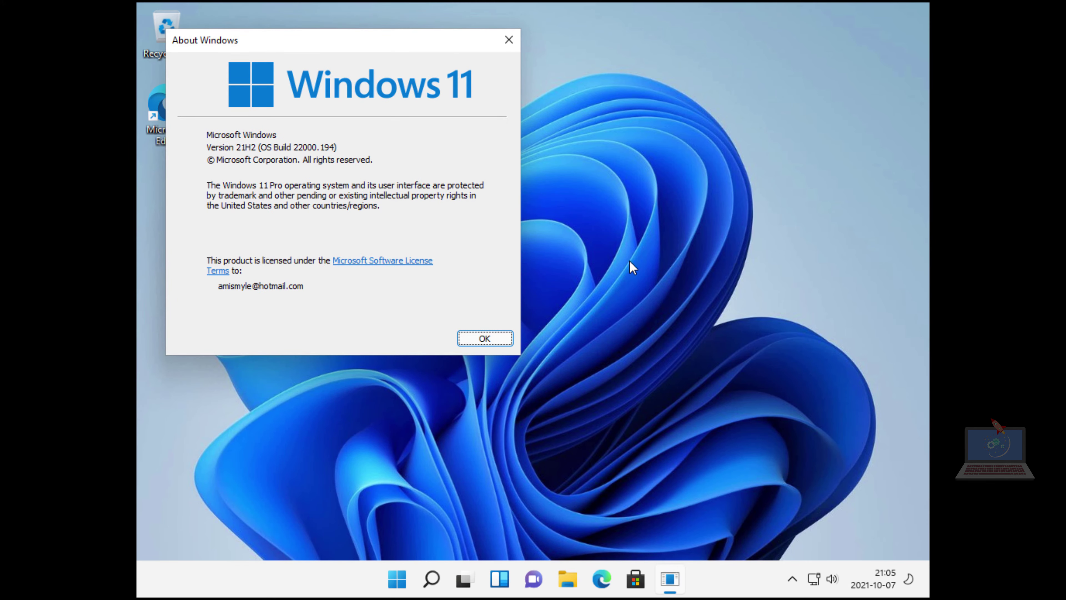
left_click_drag(462, 36, 554, 92)
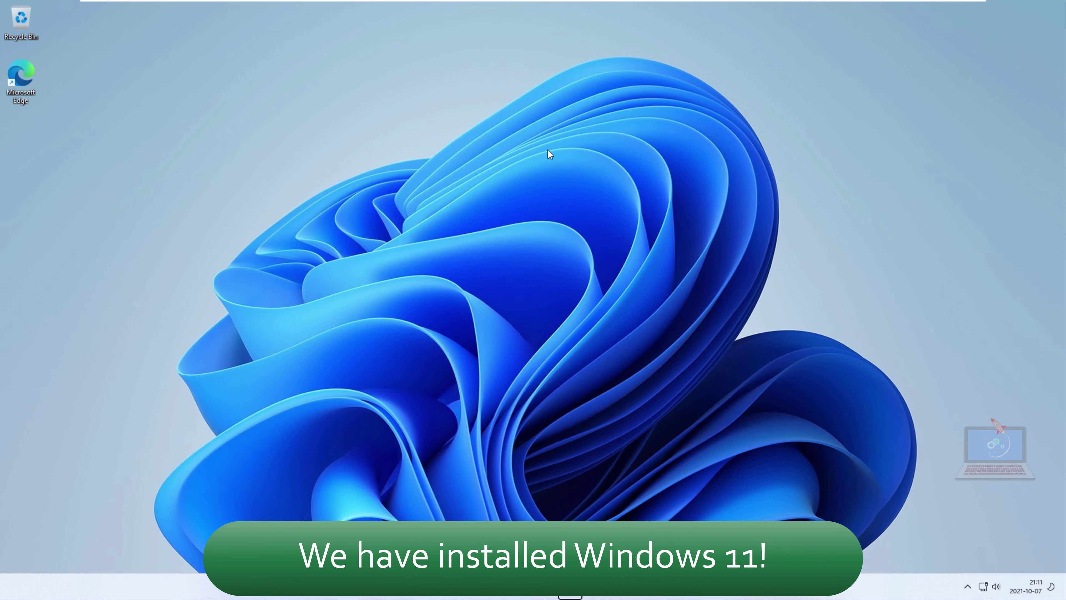
key("super+r")
key("Return")
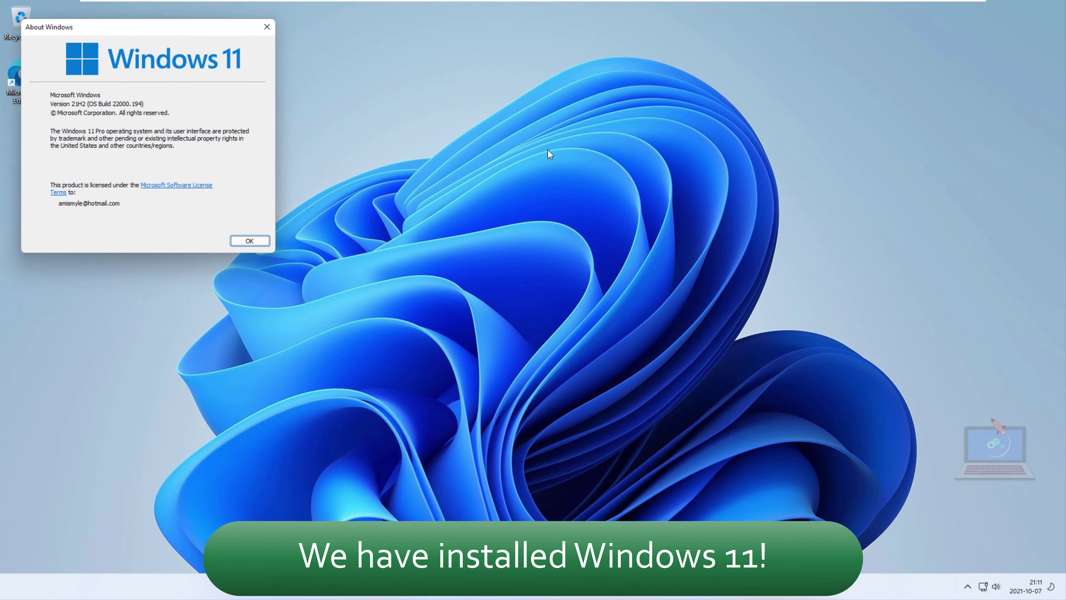
left_click_drag(213, 33, 492, 128)
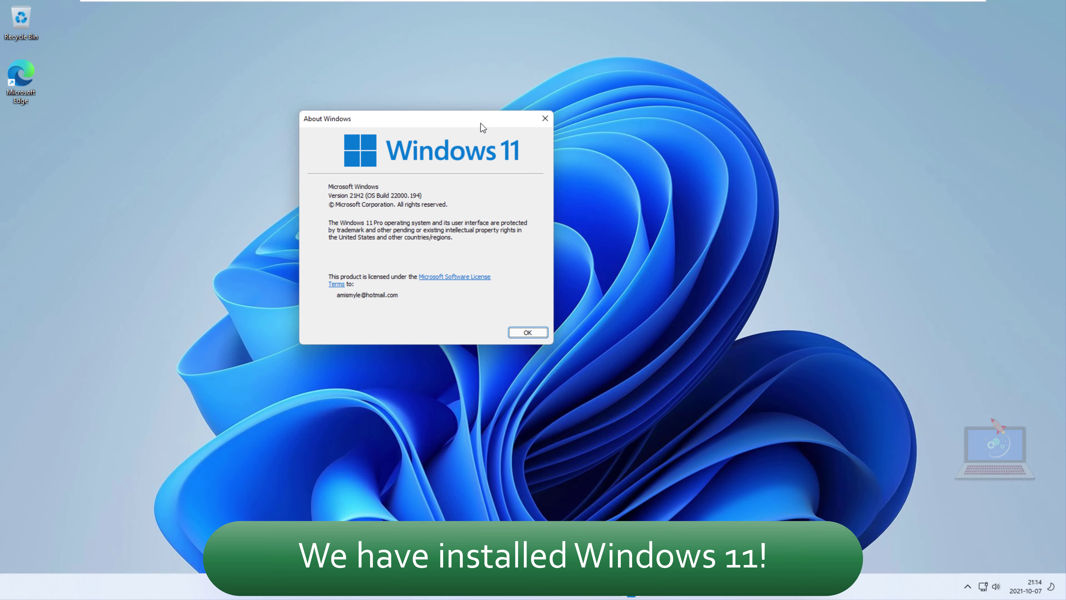
key("Return")
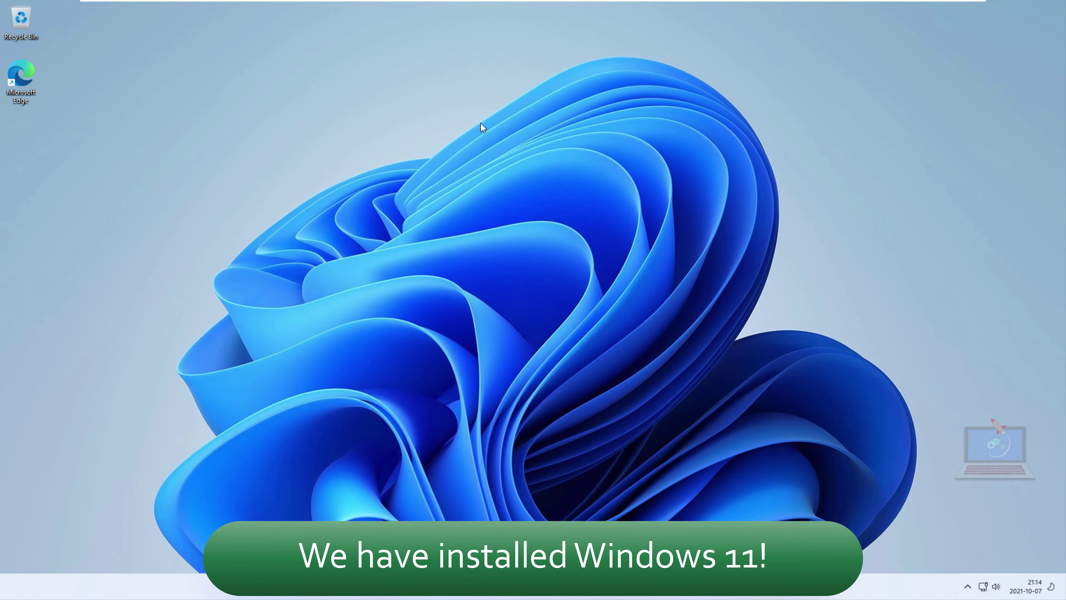
key("super")
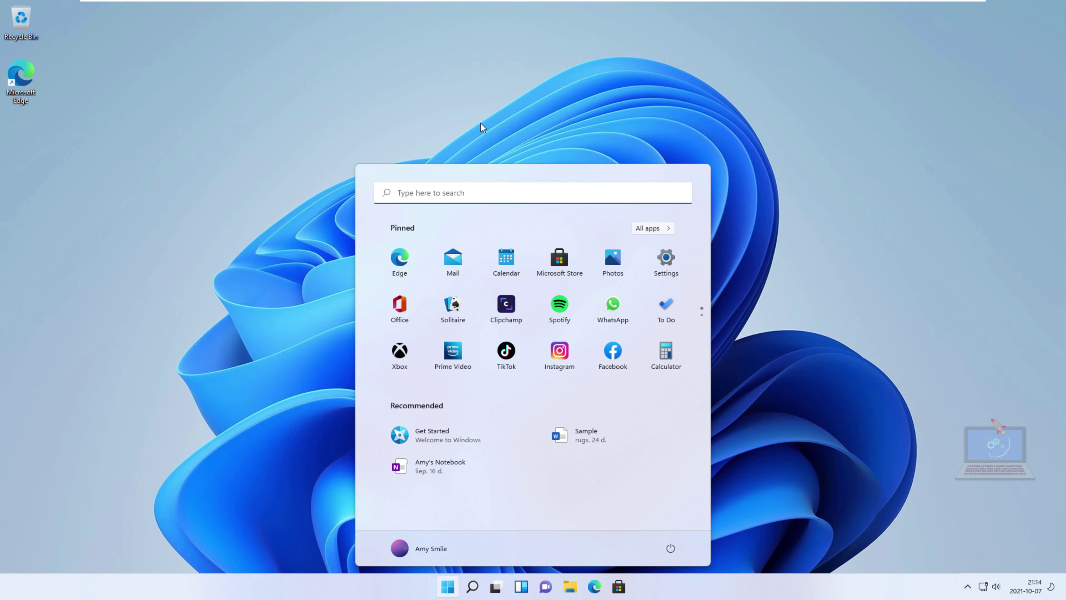
left_click(477, 189)
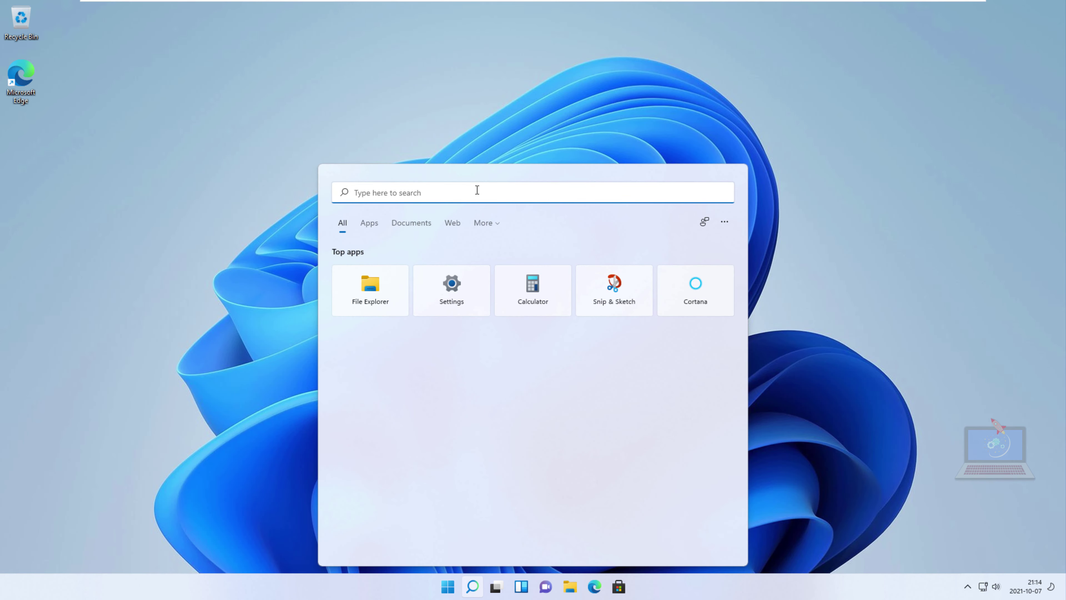
key("super+i")
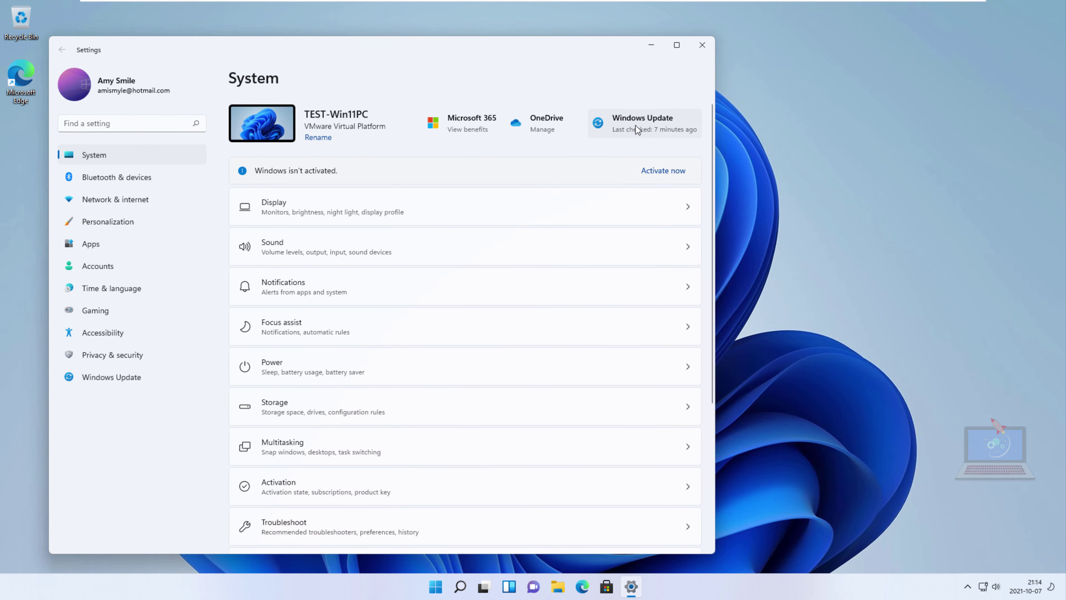
left_click(636, 126)
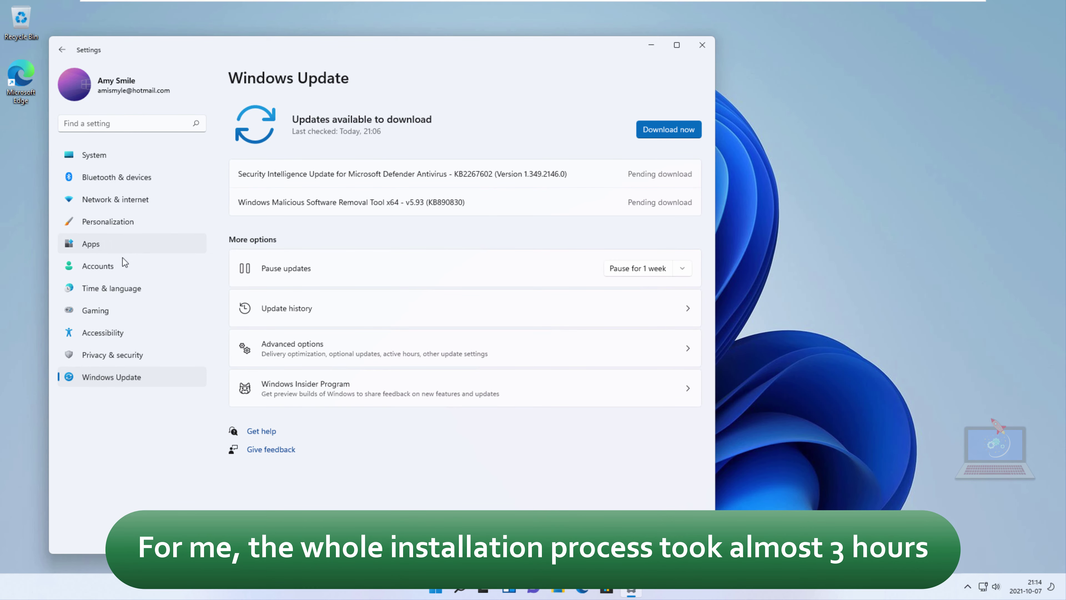
left_click(90, 163)
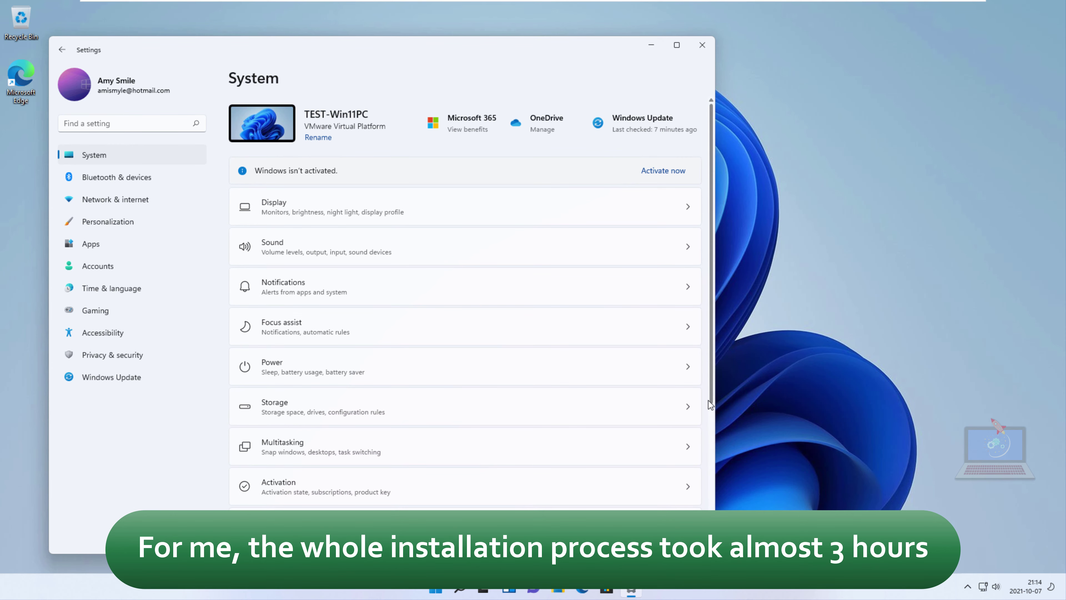
scroll(711, 403, "down", 3)
scroll(712, 478, "down", 3)
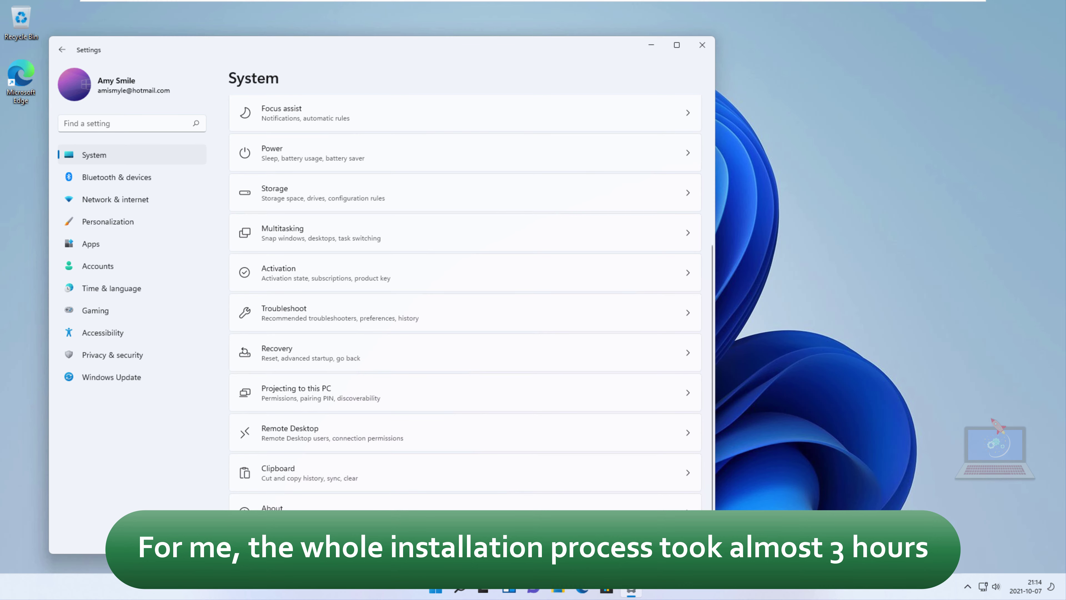
left_click(272, 508)
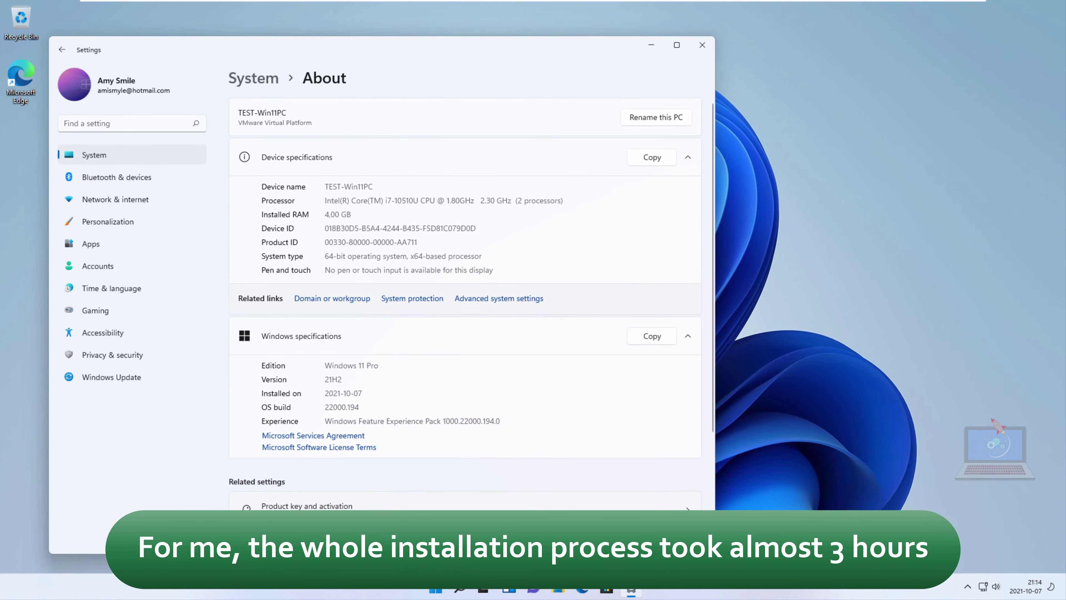
left_click(700, 53)
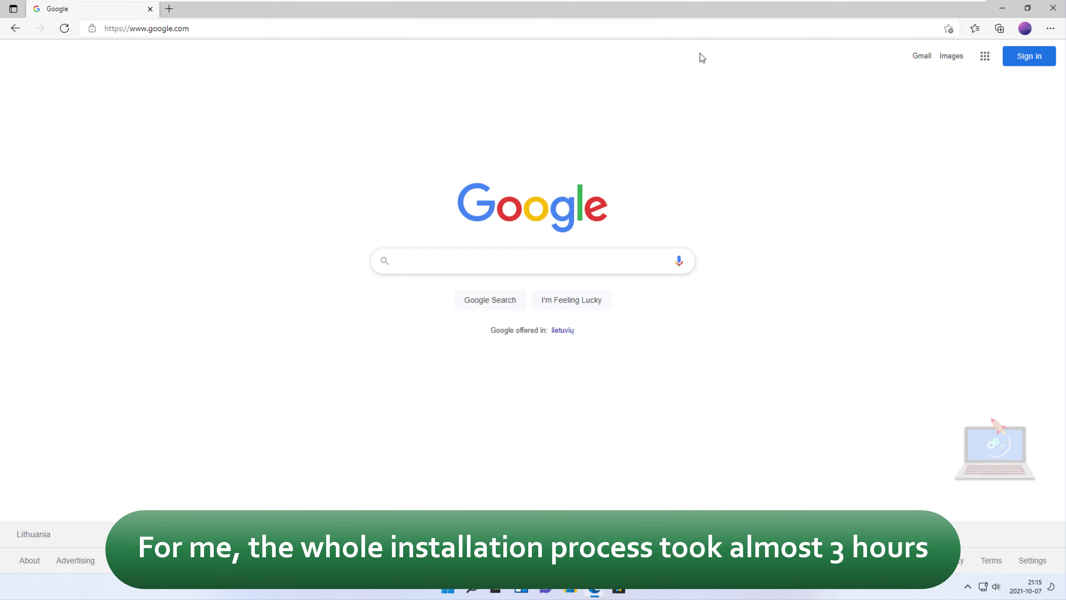
- Search Google for 'pc health check' and download the PC Health Check app installer
type("pc health check")
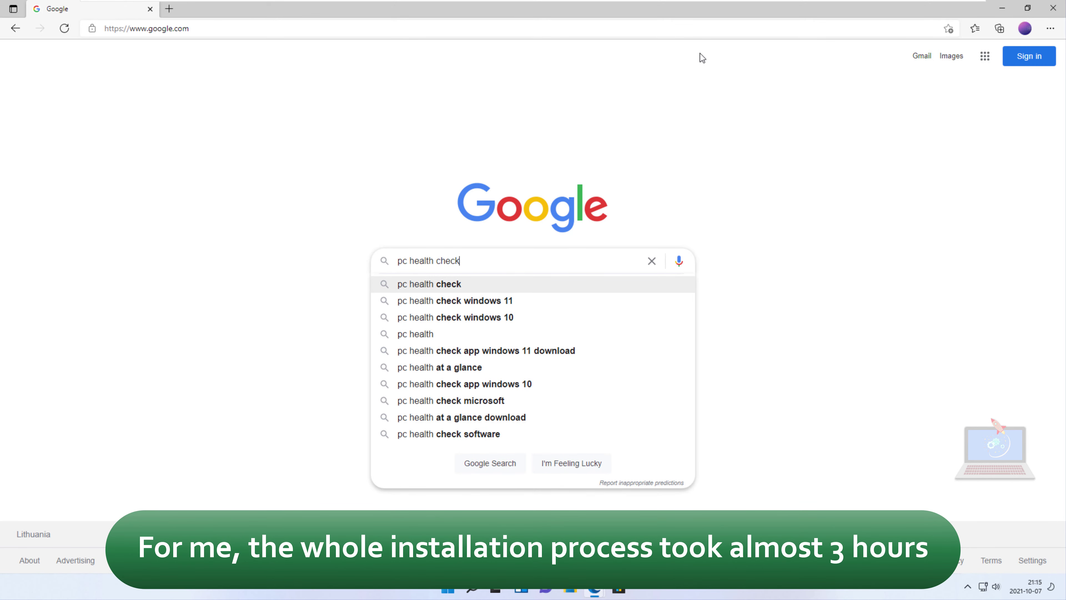
key("Return")
scroll(600, 126, "down", 2)
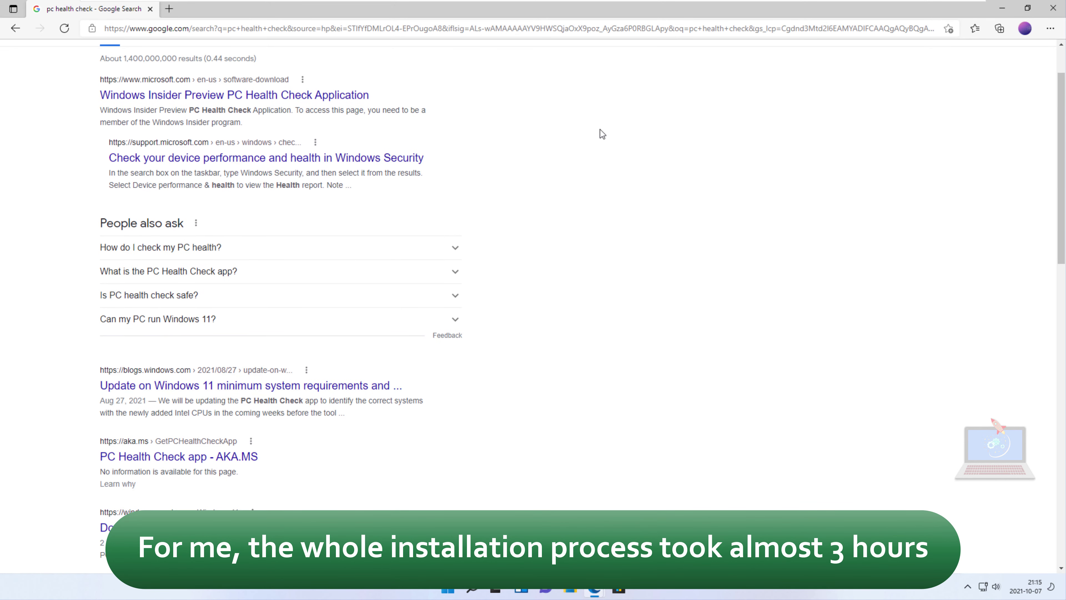
left_click(235, 461)
- Run the downloaded WindowsPCHealthCheckSetup.msi from Edge's downloads
scroll(235, 459, "down", 2)
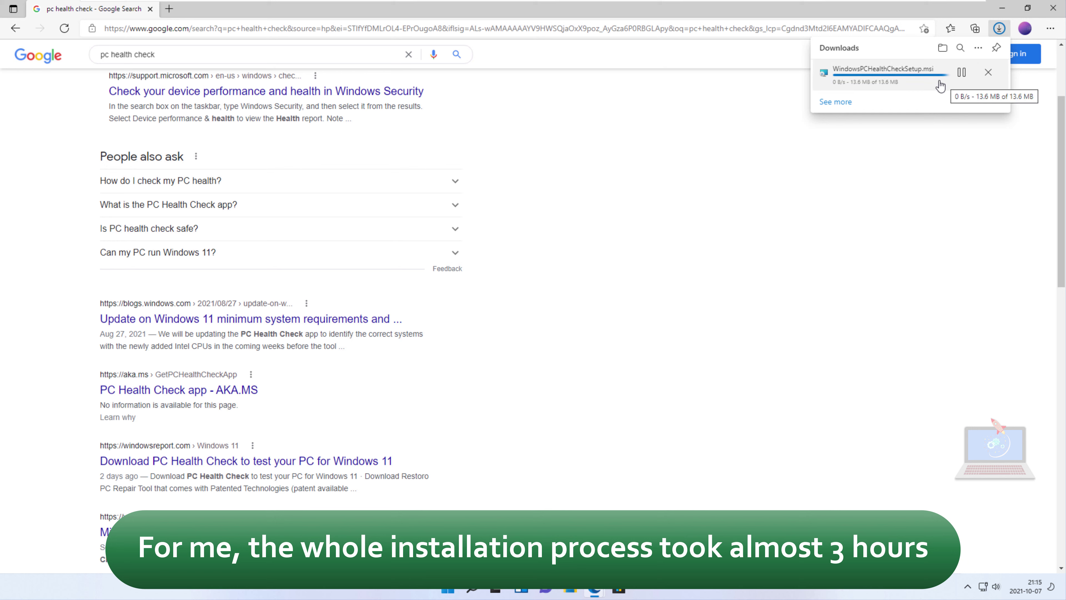
left_click(920, 79)
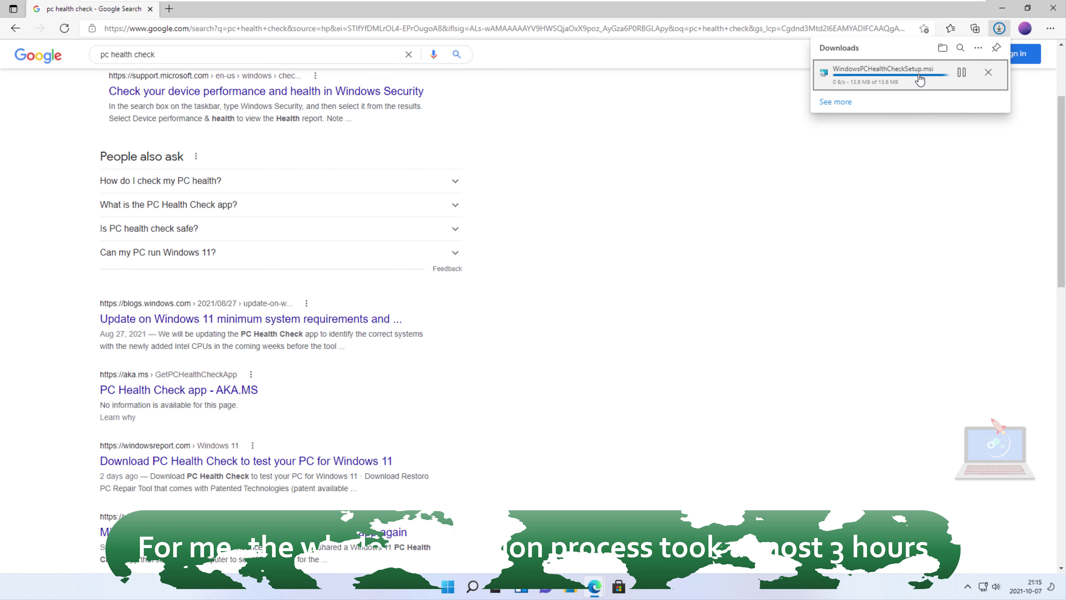
left_click(919, 78)
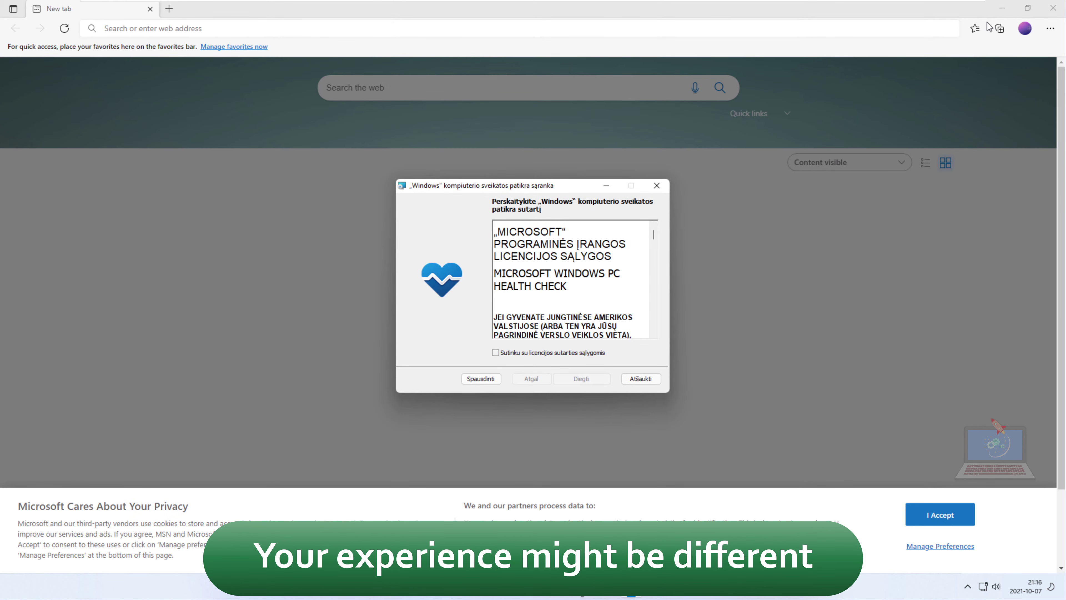
- Minimize Edge, accept the licence terms, install PC Health Check, and finish with Baigti
left_click(1001, 8)
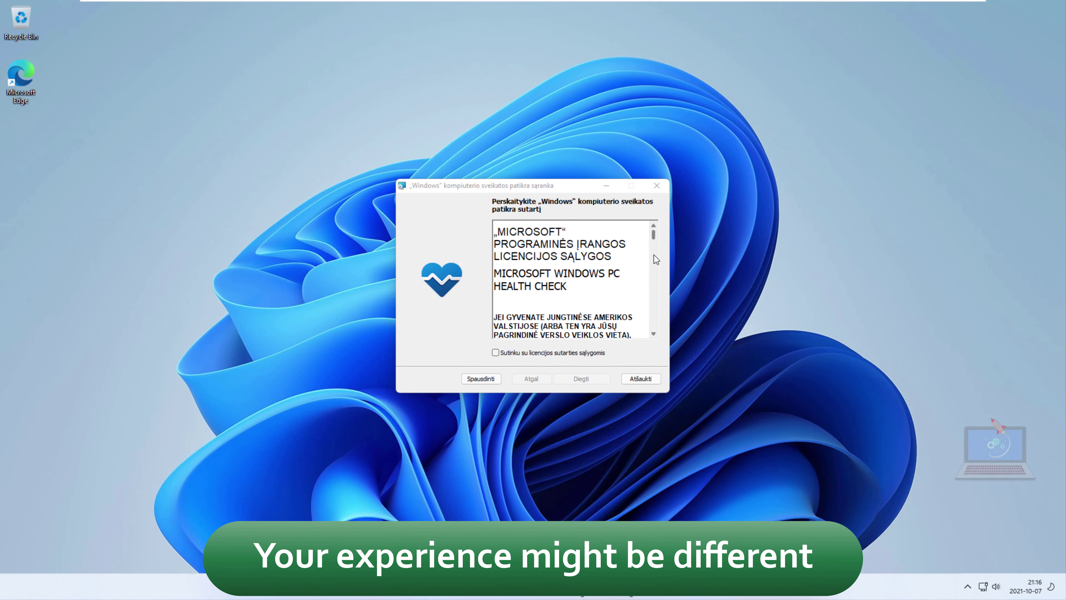
left_click(514, 354)
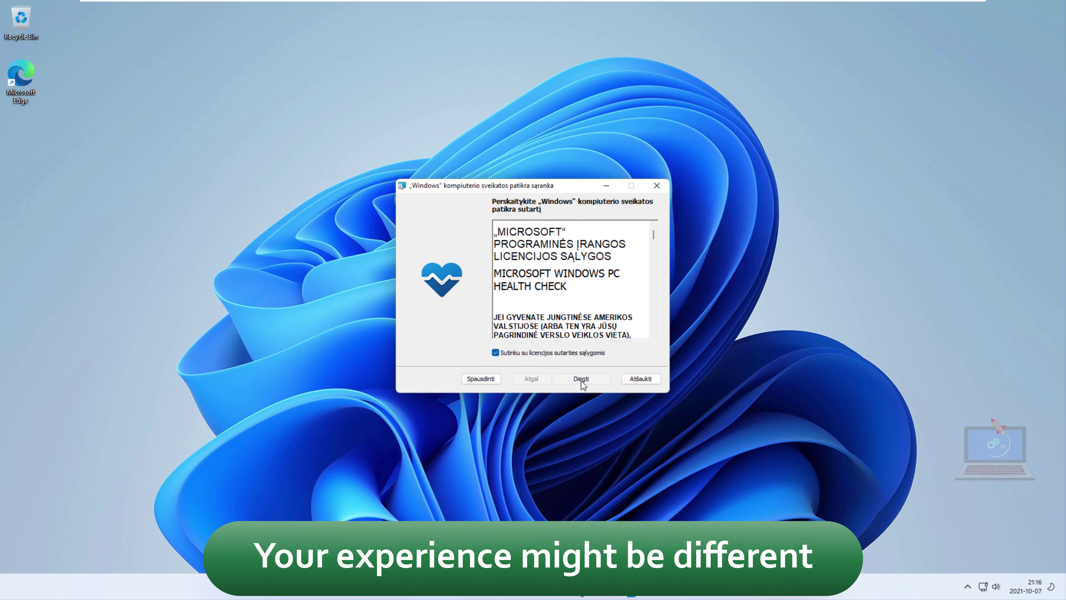
left_click(581, 381)
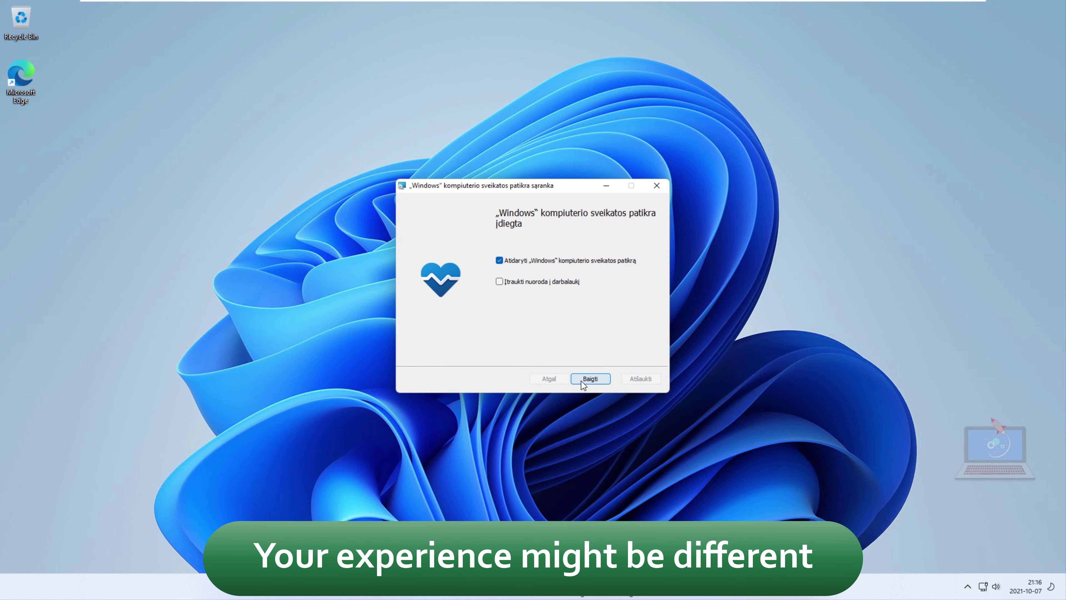
left_click(581, 381)
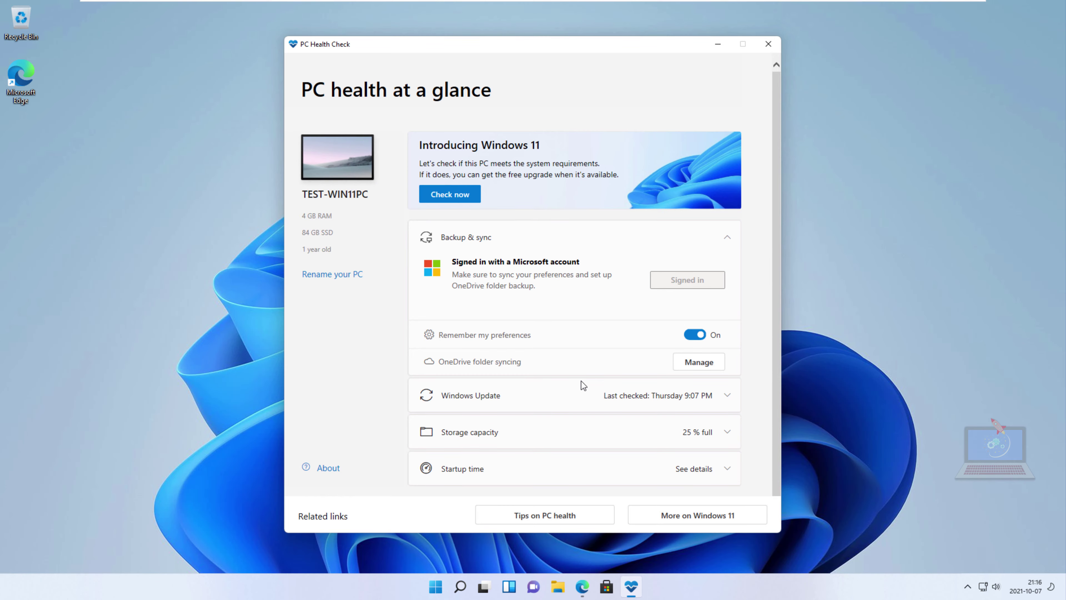
left_click(464, 200)
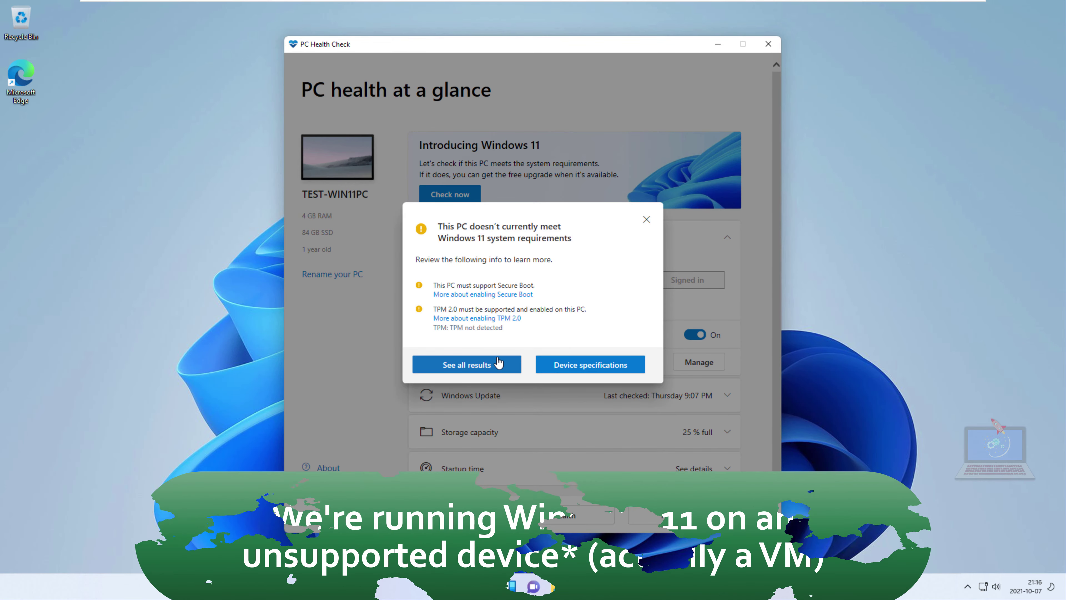
left_click(498, 363)
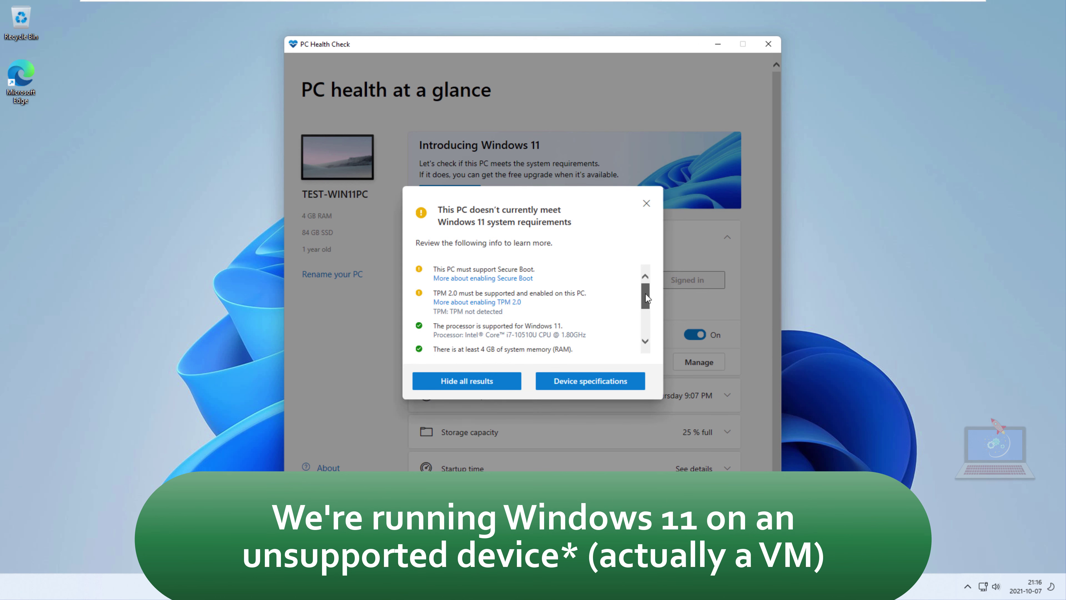
mouse_move(646, 293)
left_mouse_down()
mouse_move(646, 328)
mouse_move(640, 282)
left_mouse_up()
key("super+r")
key("Return")
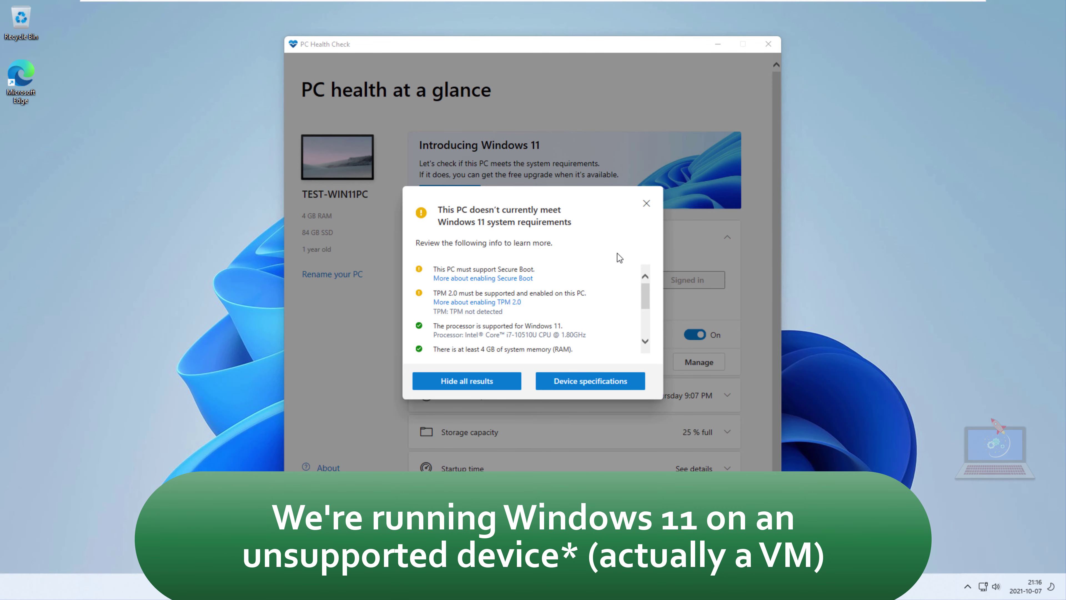
mouse_move(165, 26)
left_mouse_down()
mouse_move(373, 115)
mouse_move(267, 164)
mouse_move(263, 202)
mouse_move(192, 135)
left_mouse_up()
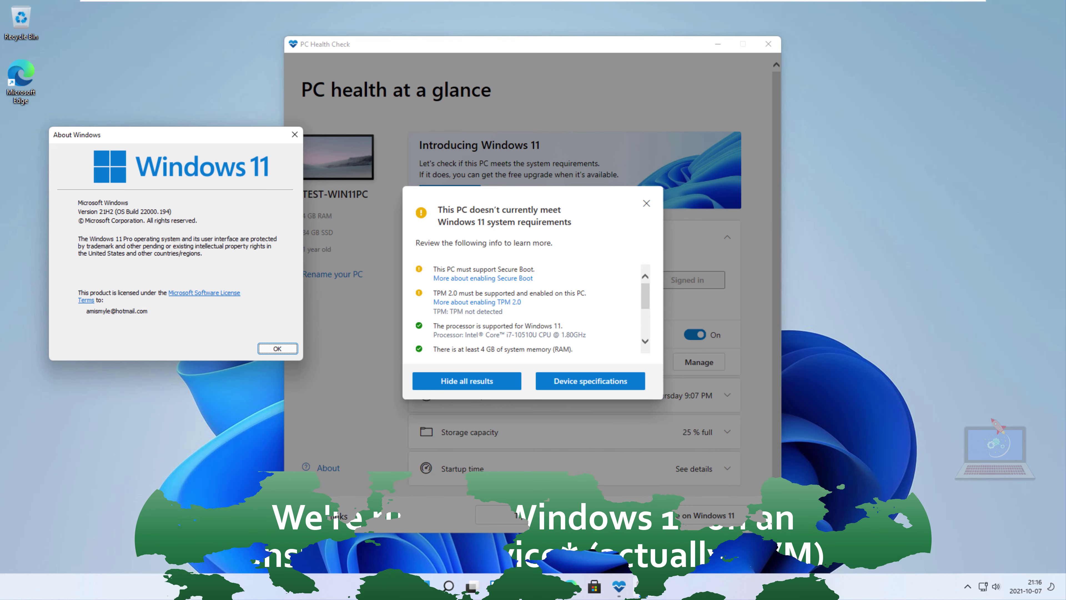
key("super")
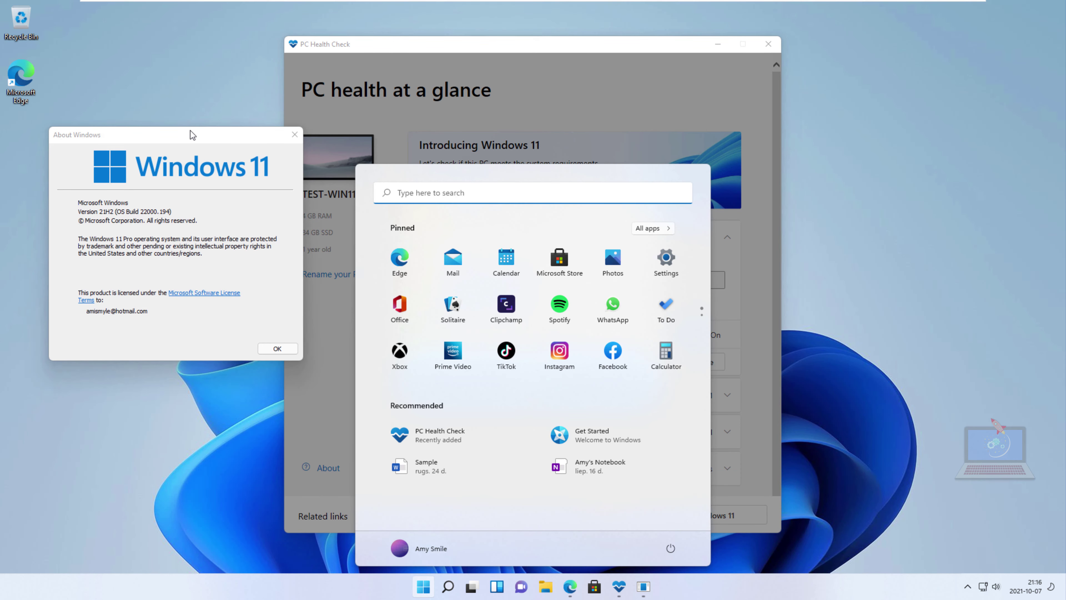
key("Escape")
key("Escape")
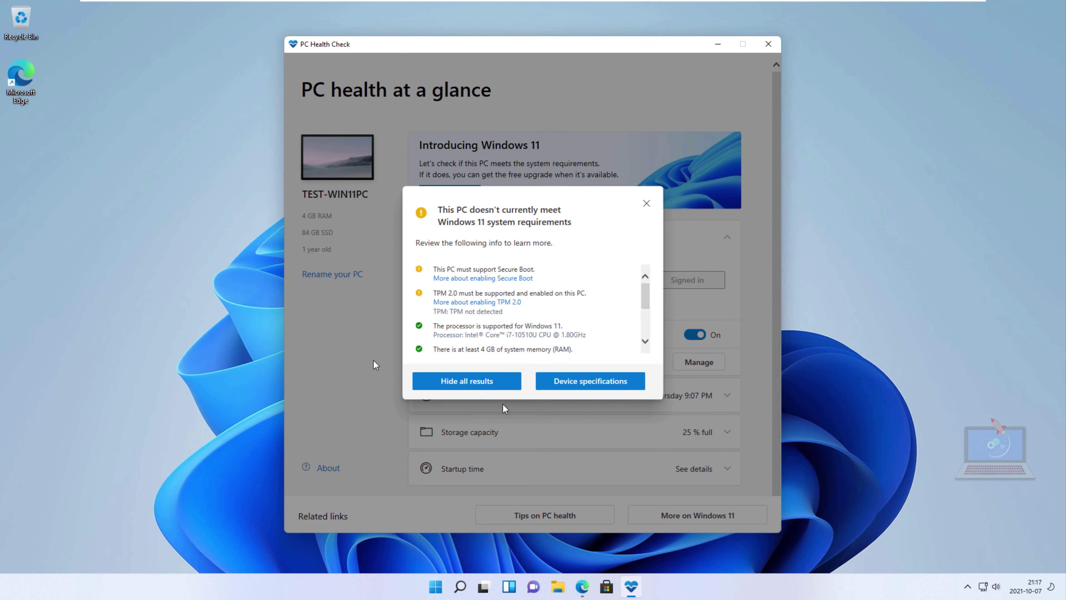
left_click(647, 203)
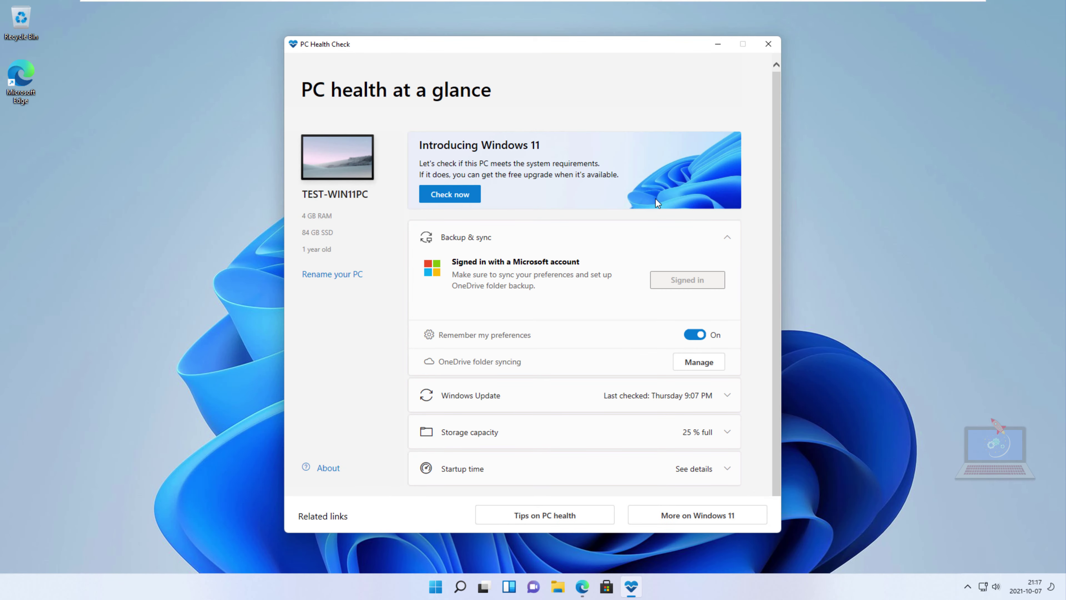
left_click(772, 51)
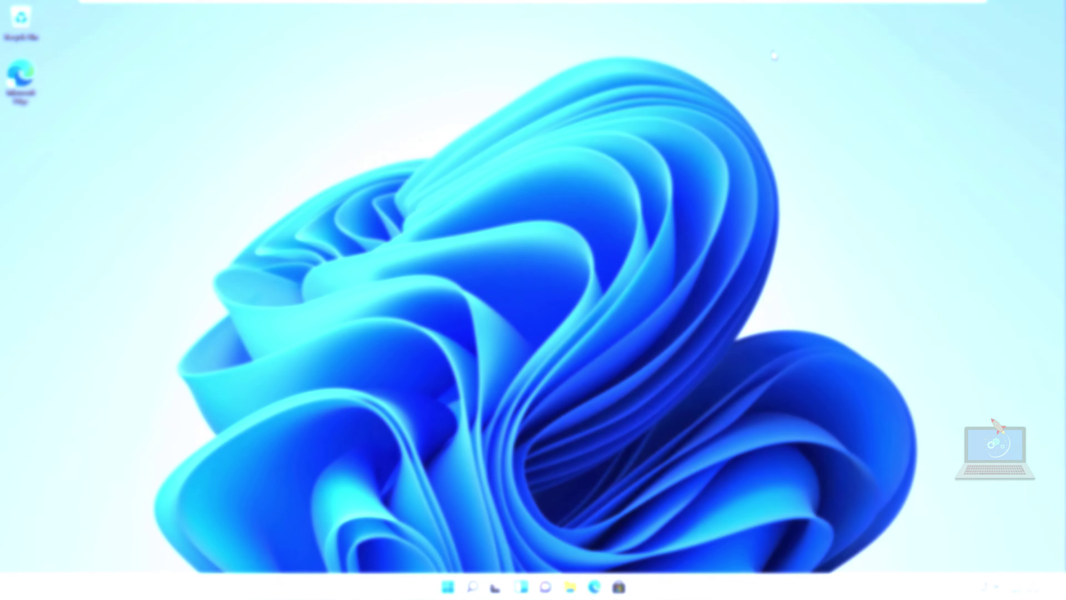